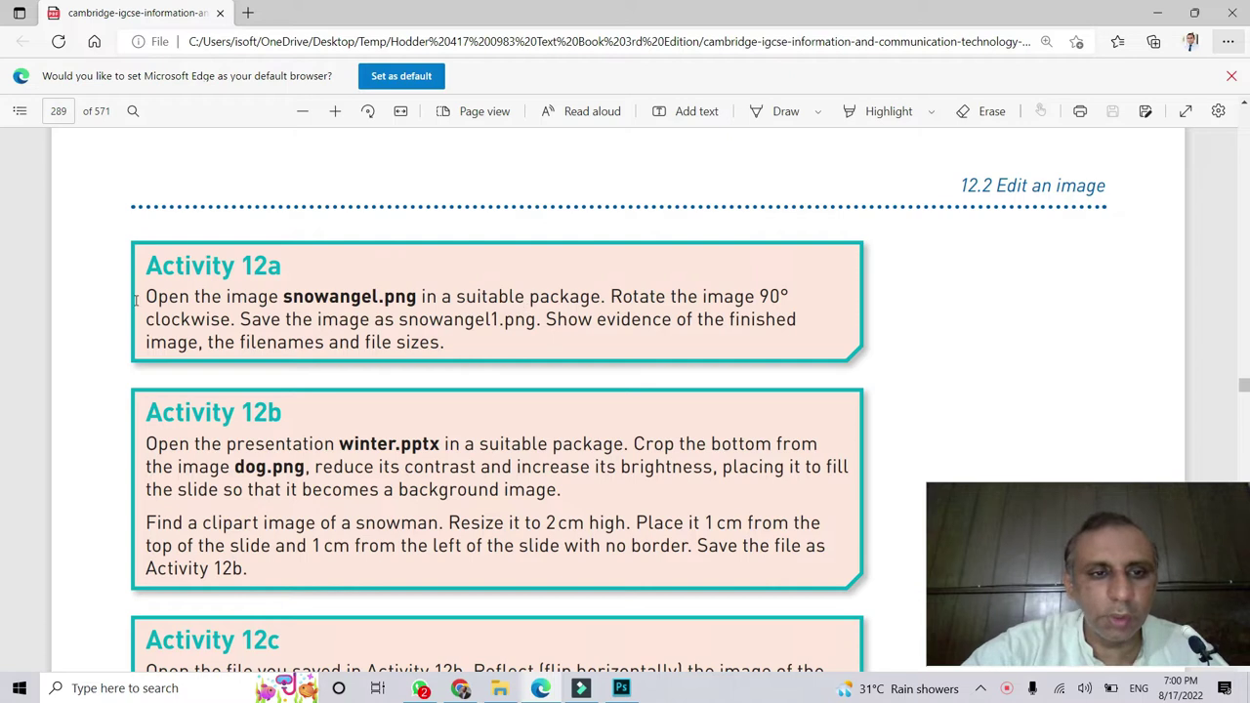
- Highlight the brief's key points: open snowangel.png, suitable package, new name snowangel1.png, 90° rotation
{"action": "left_click_drag", "start_coordinate": [147, 292], "coordinate": [420, 296]}
{"action": "left_click", "coordinate": [369, 309]}
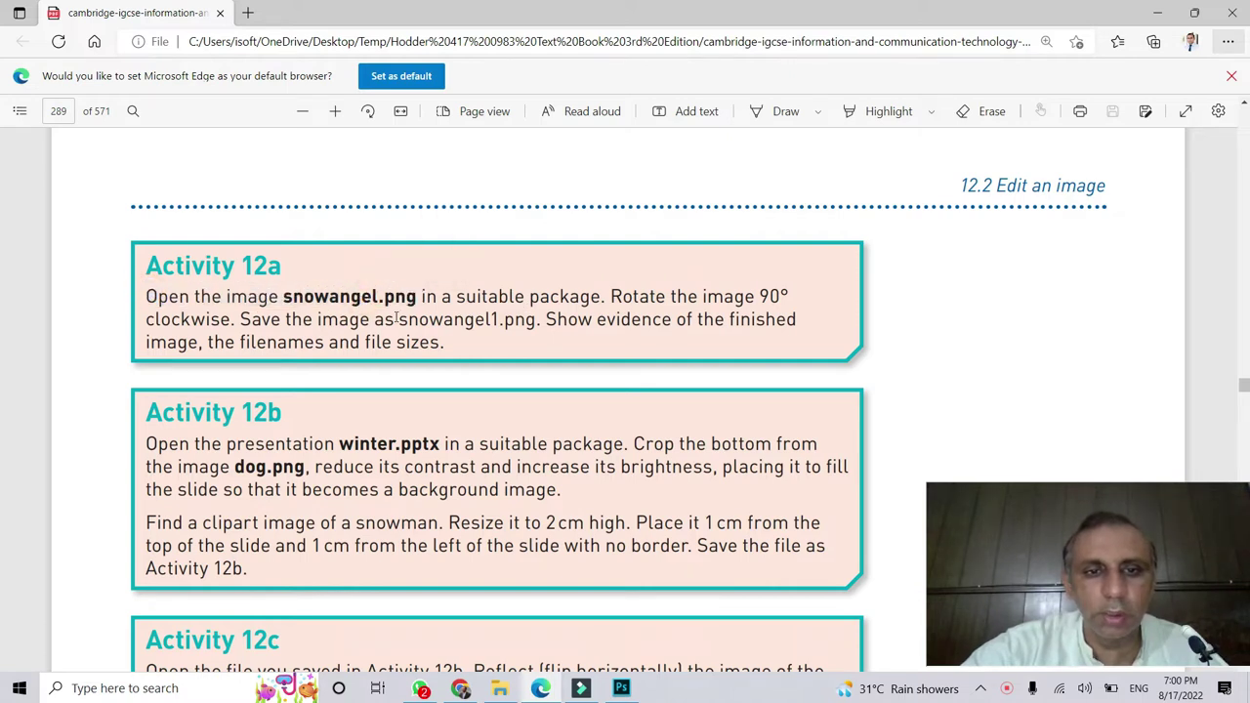
{"action": "left_click_drag", "start_coordinate": [604, 296], "coordinate": [458, 299]}
{"action": "left_click", "coordinate": [605, 305]}
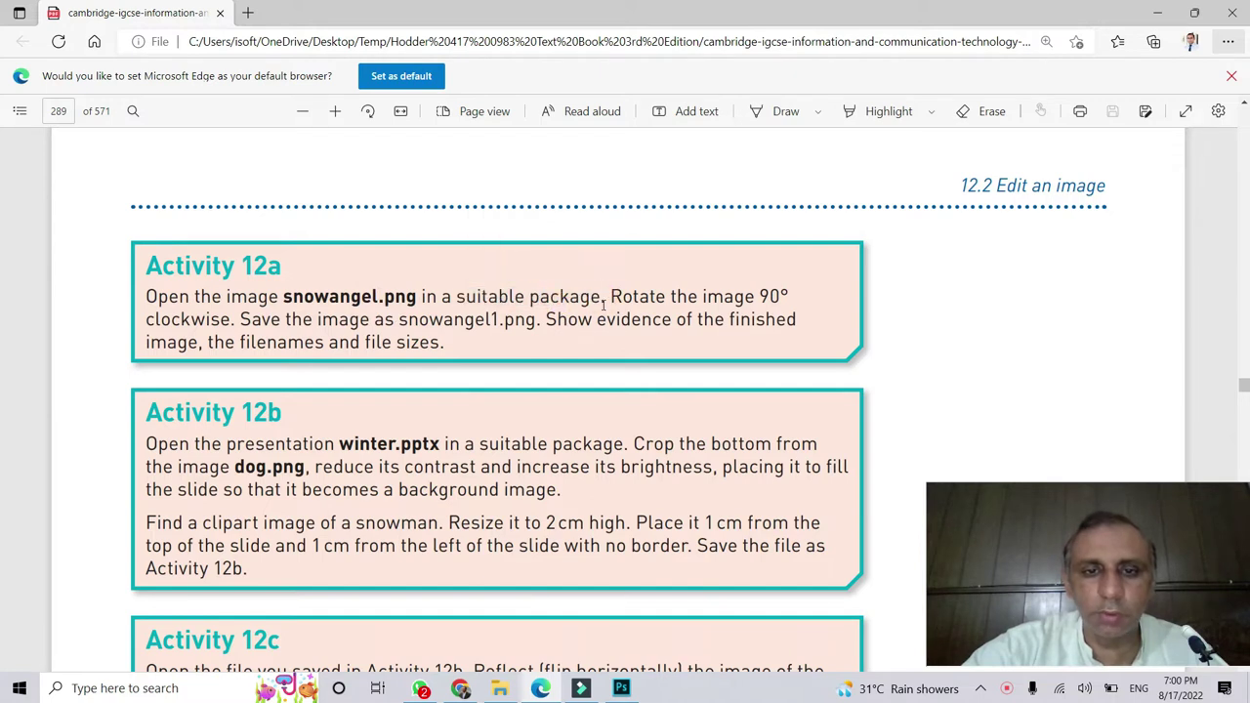
{"action": "left_click_drag", "start_coordinate": [604, 296], "coordinate": [458, 299]}
{"action": "left_click", "coordinate": [664, 303]}
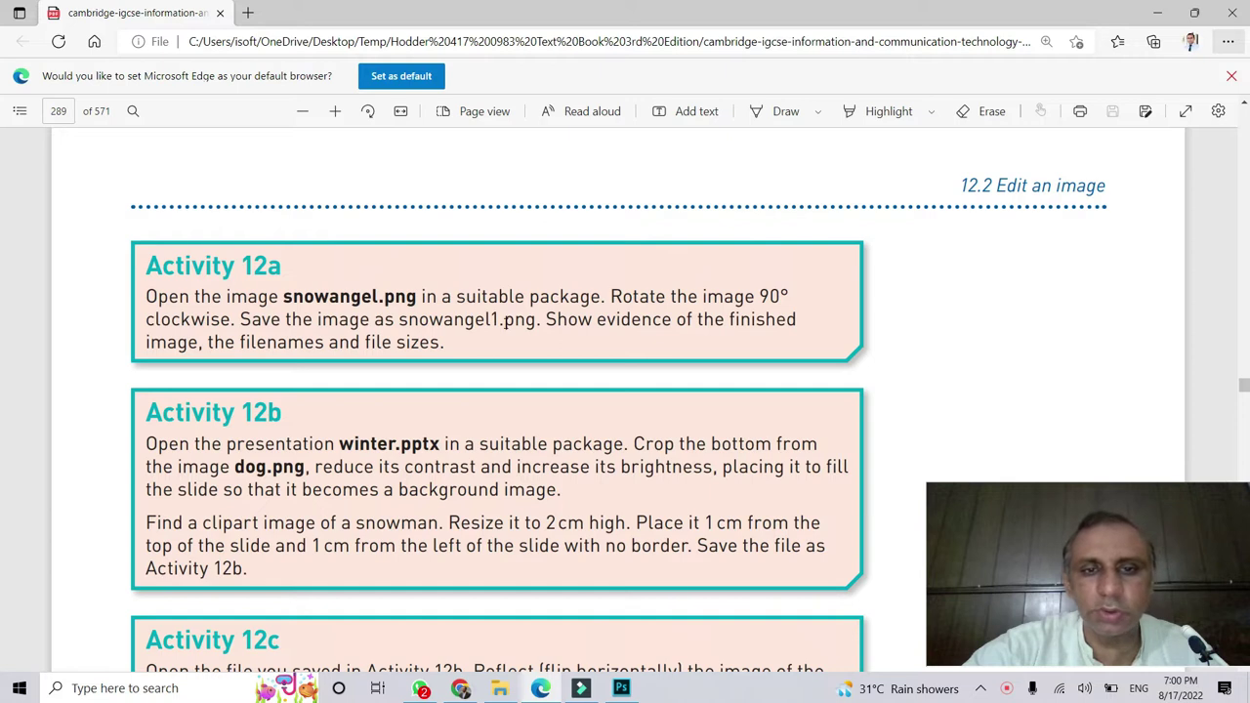
{"action": "left_click_drag", "start_coordinate": [535, 322], "coordinate": [410, 323]}
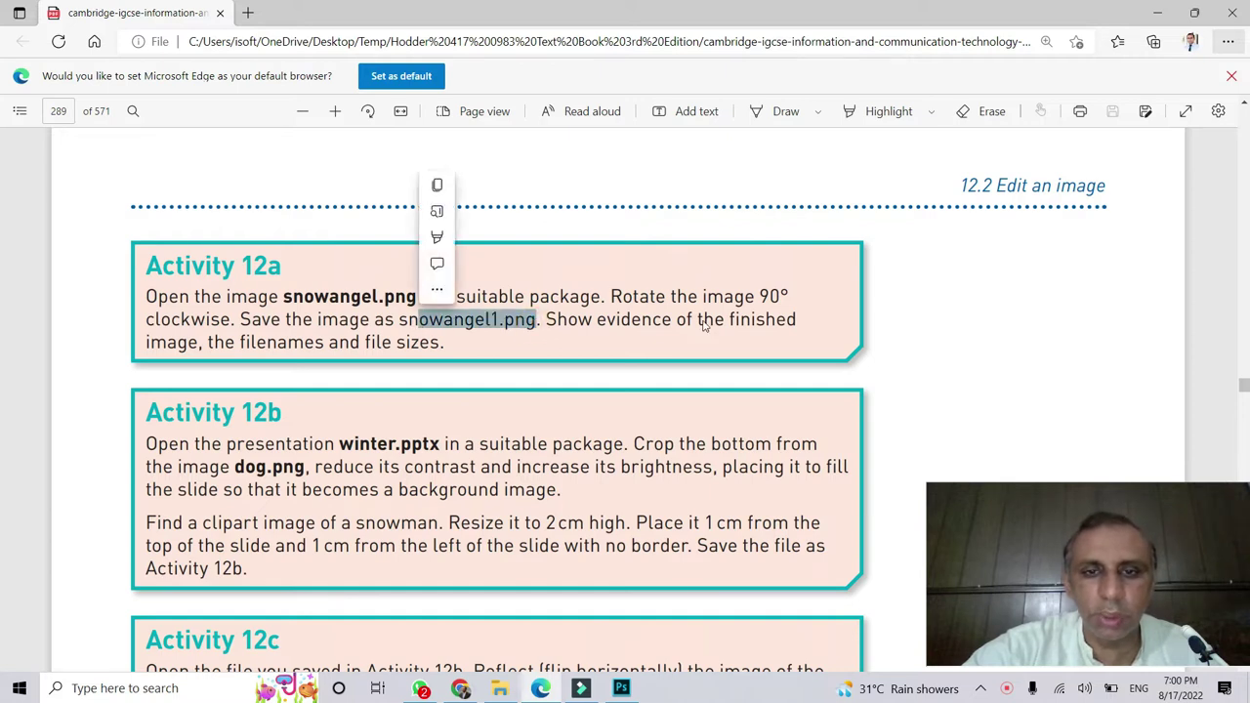
{"action": "left_click", "coordinate": [730, 319]}
{"action": "left_click_drag", "start_coordinate": [737, 301], "coordinate": [792, 299]}
{"action": "left_click", "coordinate": [791, 300]}
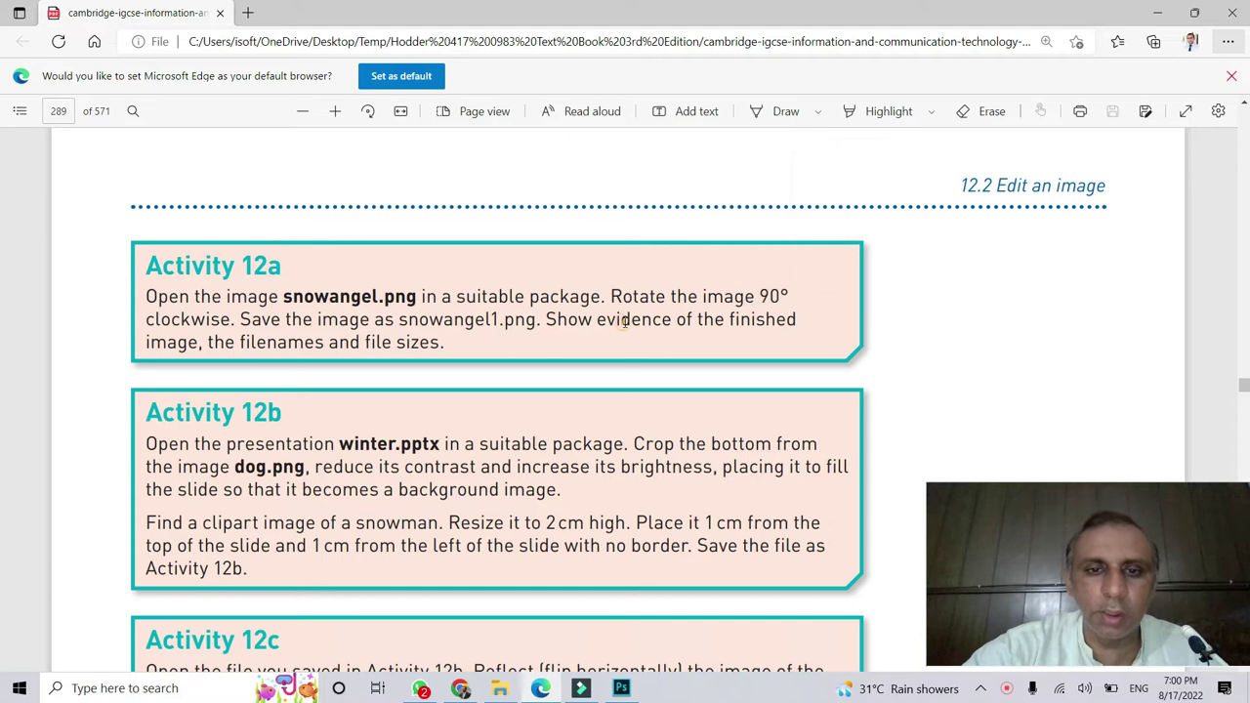
- Highlight the evidence requirement for filenames and file sizes, then bring up the Chapter 12 folder
{"action": "left_click_drag", "start_coordinate": [544, 320], "coordinate": [799, 327]}
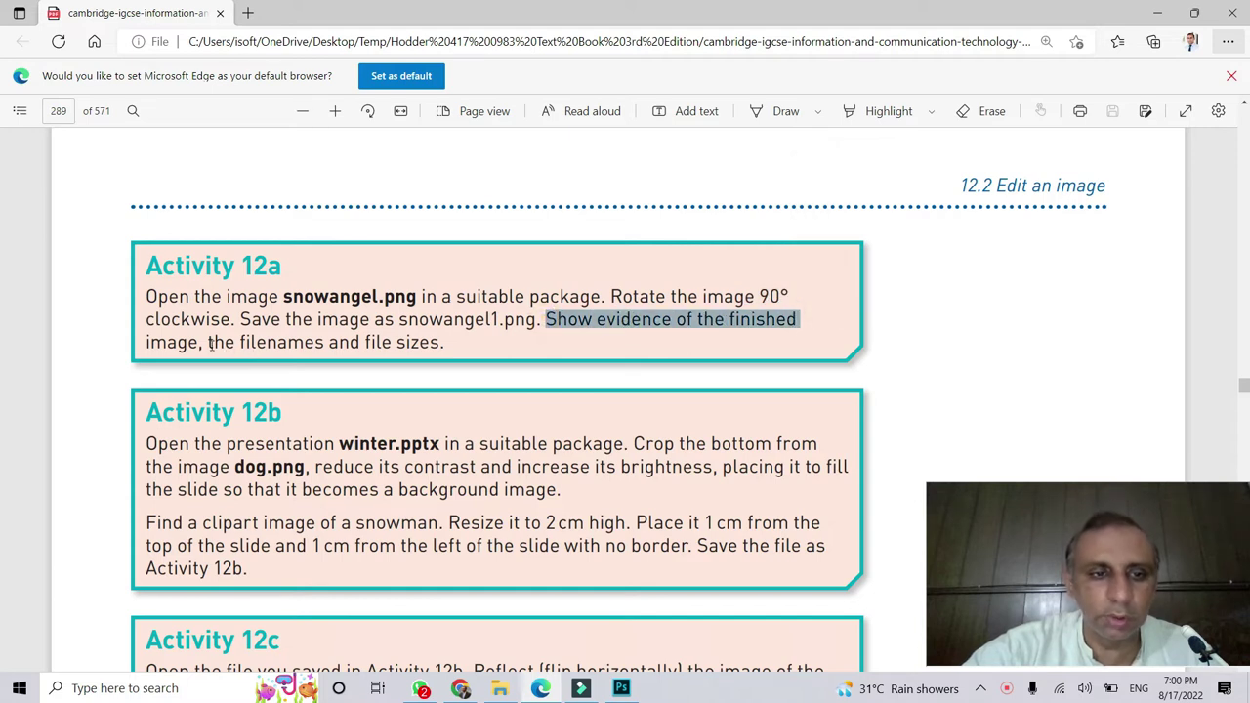
{"action": "left_click_drag", "start_coordinate": [209, 342], "coordinate": [442, 341]}
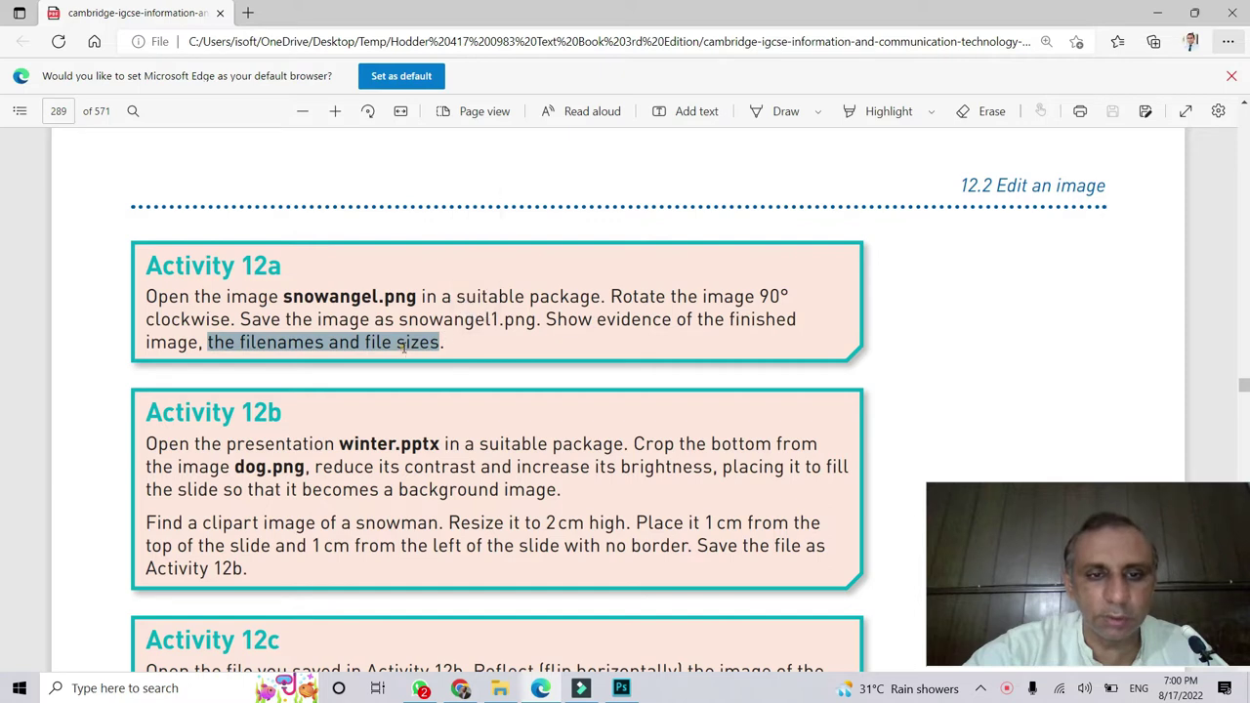
{"action": "left_click", "coordinate": [356, 342]}
{"action": "left_click_drag", "start_coordinate": [239, 347], "coordinate": [325, 343]}
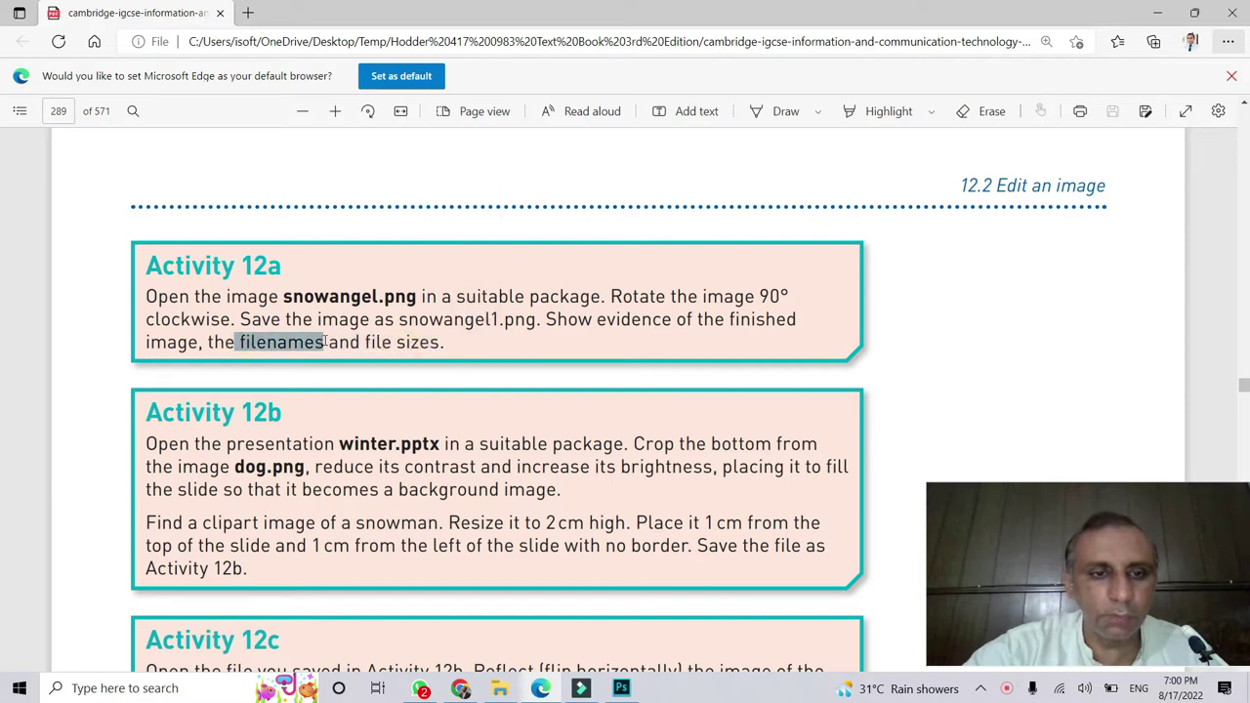
{"action": "left_click", "coordinate": [370, 344]}
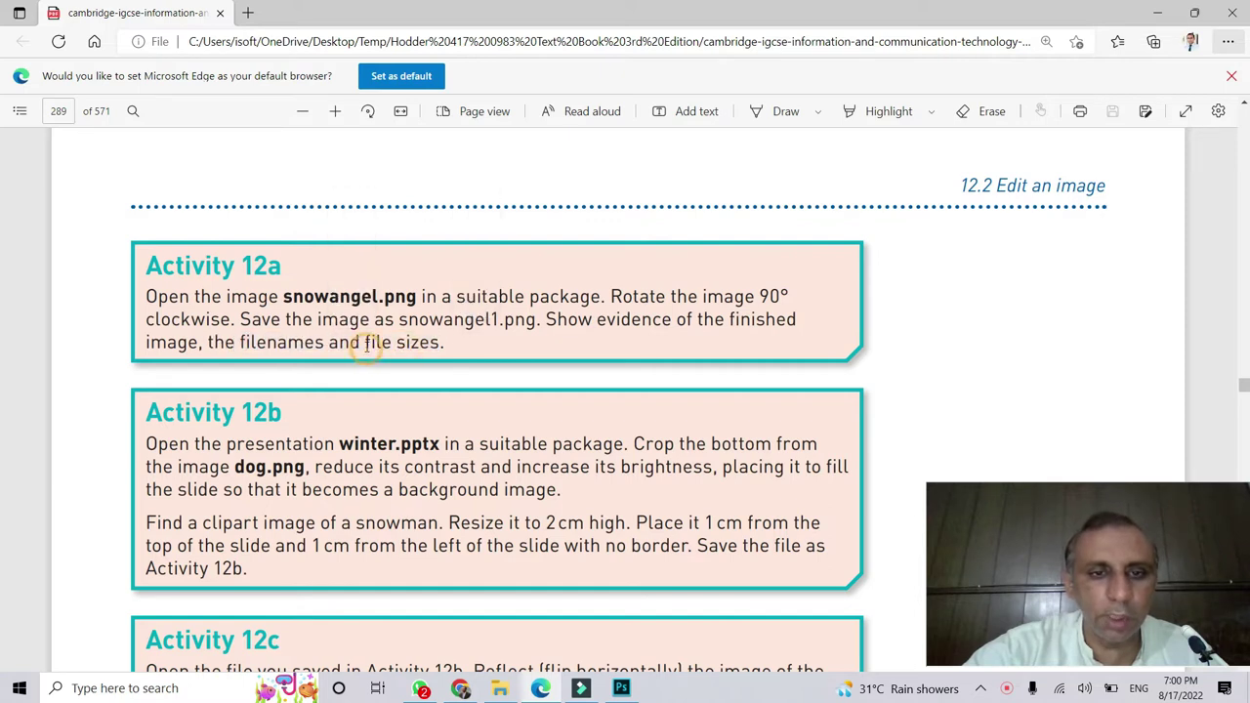
{"action": "left_click_drag", "start_coordinate": [444, 344], "coordinate": [545, 321]}
{"action": "left_click", "coordinate": [444, 344]}
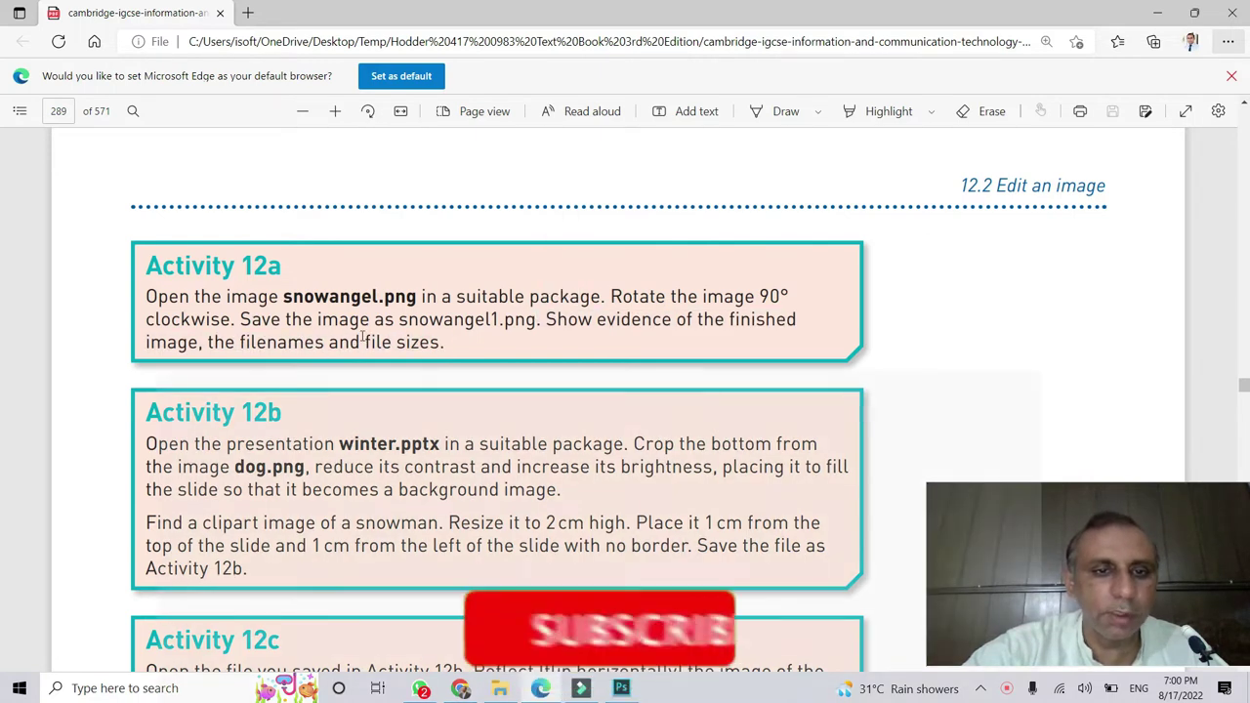
{"action": "left_click_drag", "start_coordinate": [367, 342], "coordinate": [445, 344]}
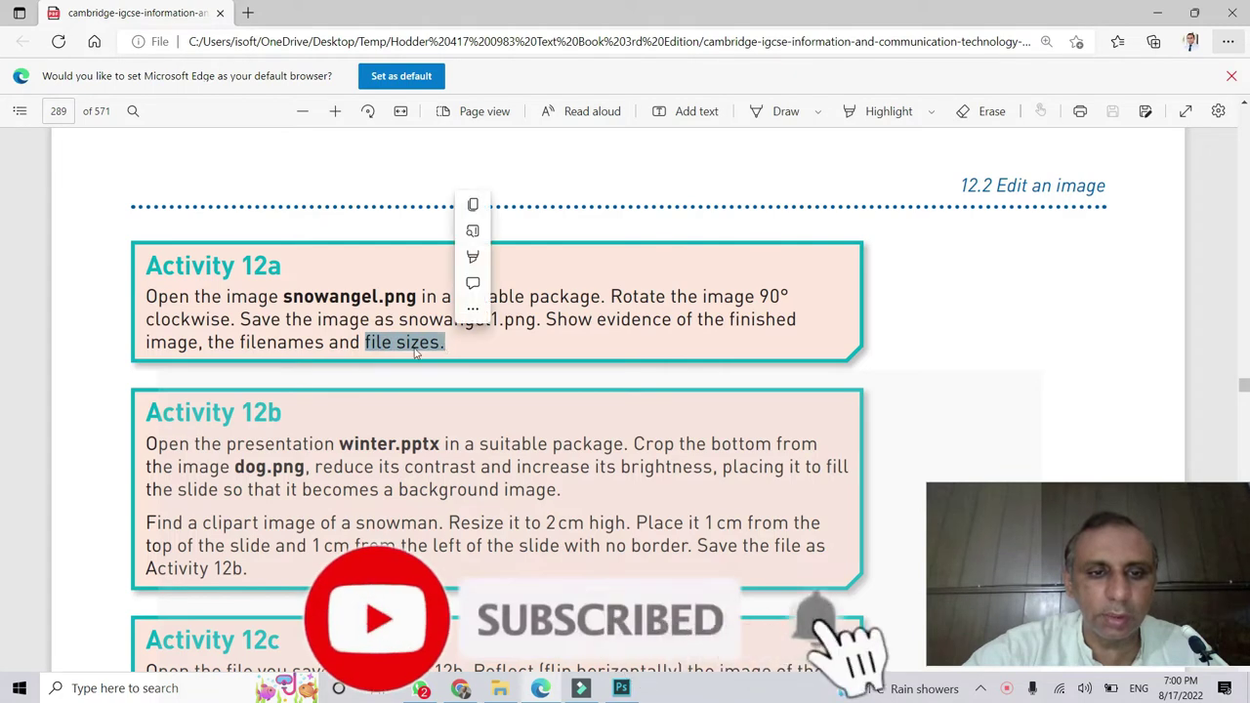
{"action": "left_click", "coordinate": [415, 352]}
{"action": "left_click_drag", "start_coordinate": [325, 344], "coordinate": [237, 343]}
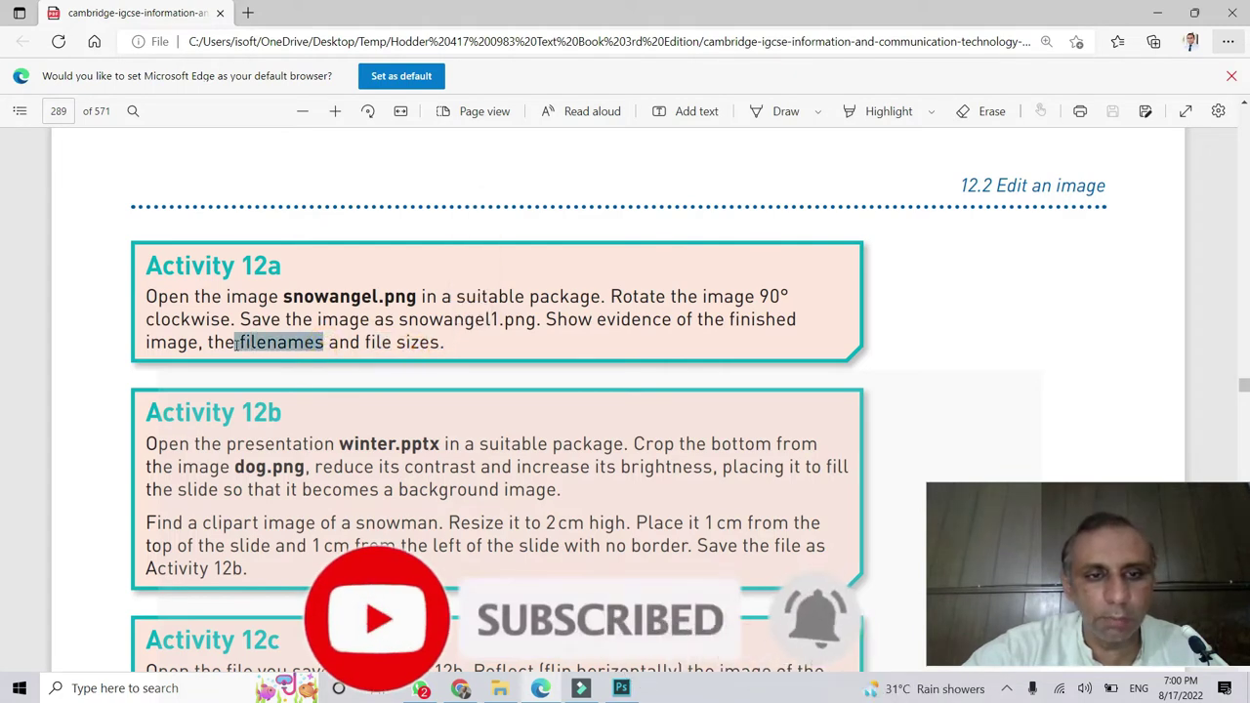
{"action": "left_click", "coordinate": [441, 342]}
{"action": "left_click_drag", "start_coordinate": [399, 319], "coordinate": [503, 320]}
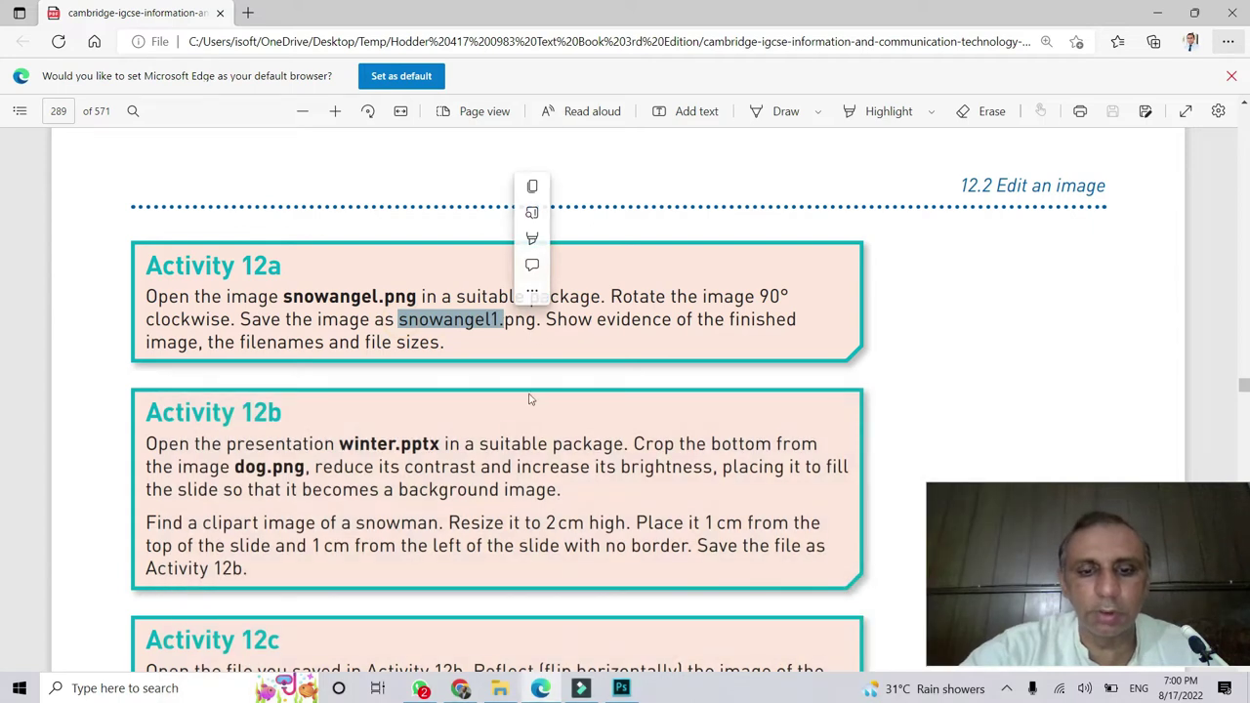
{"action": "left_click", "coordinate": [499, 688]}
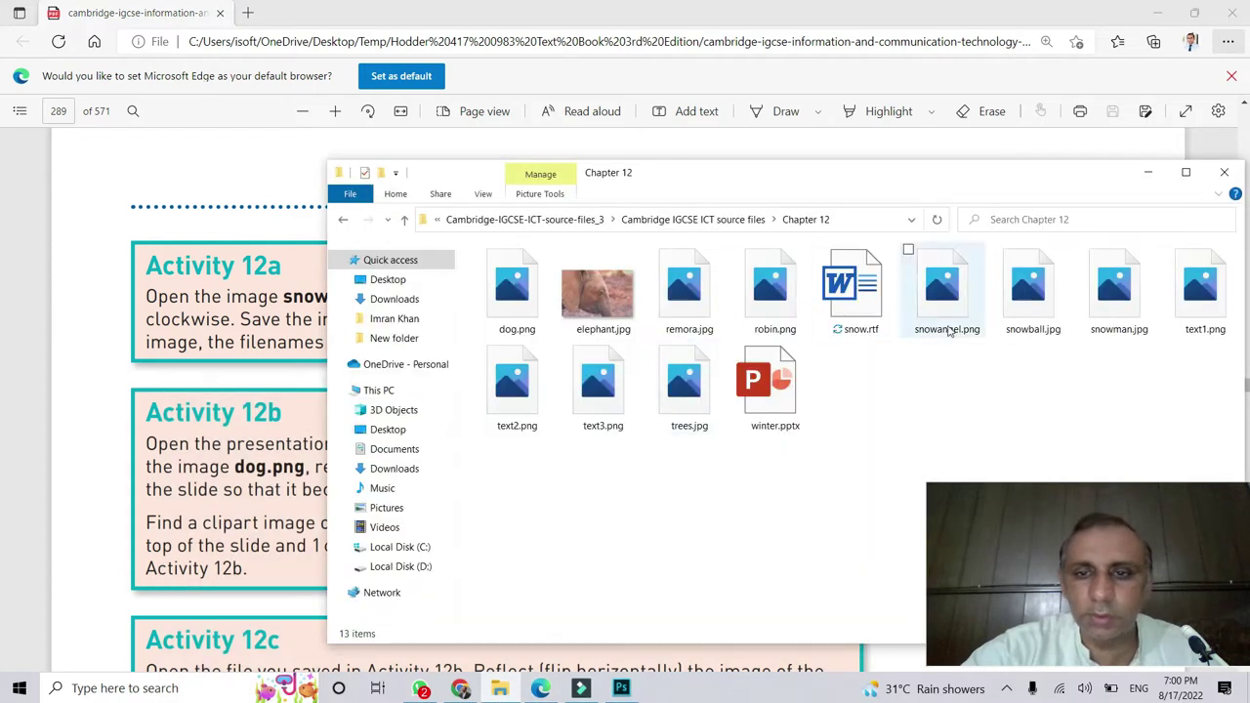
- Check snowangel.png's size (816 x 612, 2.30 MB) and drag it into Photoshop
{"action": "left_click_drag", "start_coordinate": [842, 189], "coordinate": [590, 347]}
{"action": "left_click", "coordinate": [711, 457]}
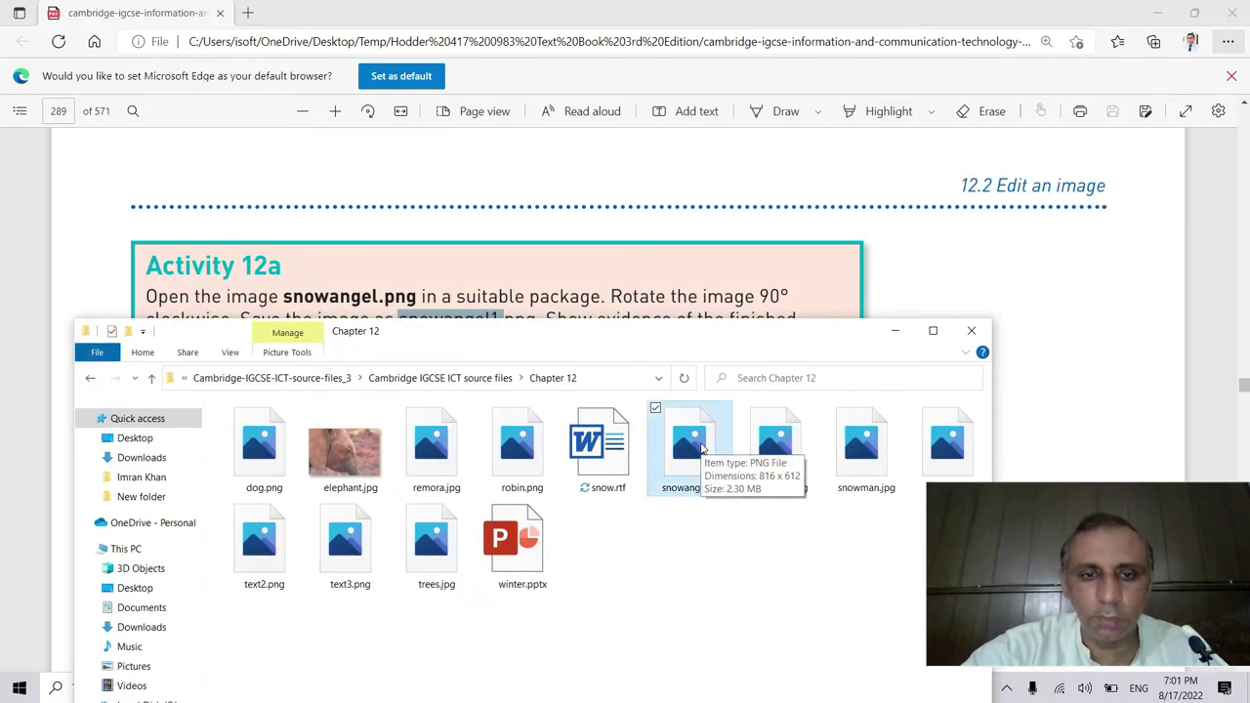
{"action": "left_click_drag", "start_coordinate": [684, 476], "coordinate": [682, 310]}
{"action": "key", "text": "alt+Tab"}
{"action": "key", "text": "alt+Tab"}
{"action": "key", "text": "alt+Tab"}
{"action": "key", "text": "alt+Tab"}
{"action": "key", "text": "alt+Tab"}
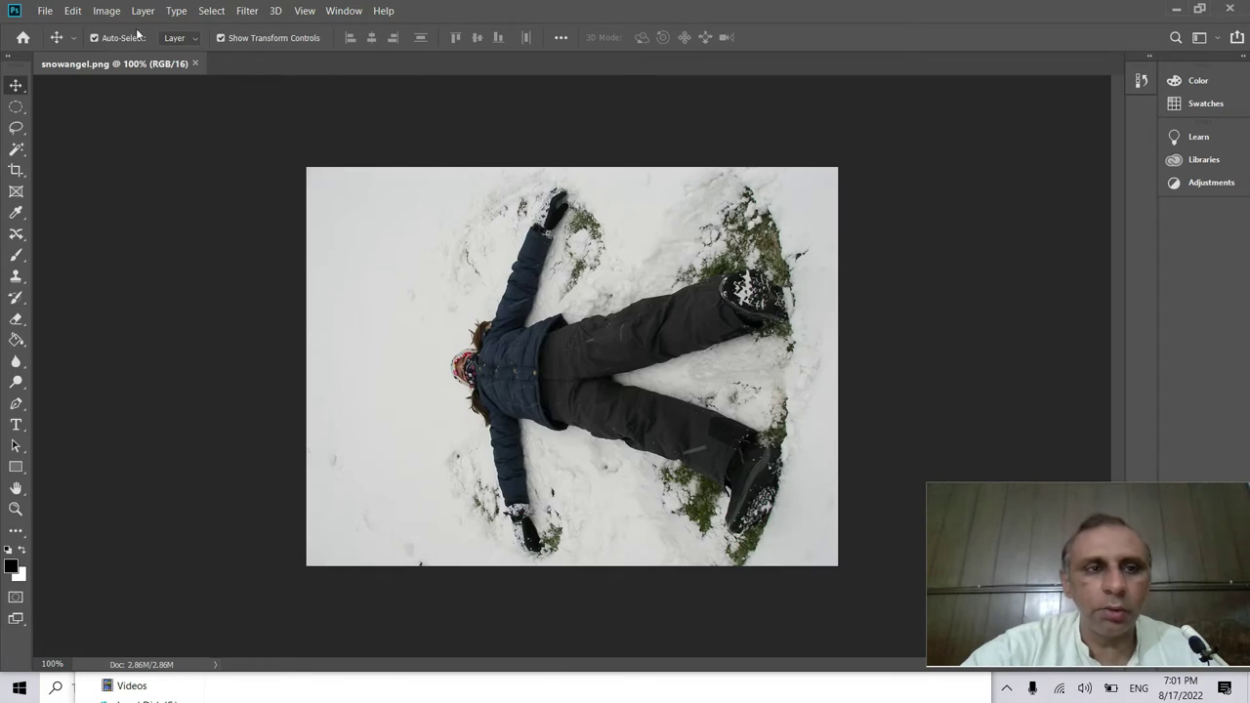
- Rotate snowangel.png 90° clockwise using Image > Image Rotation
{"action": "left_click", "coordinate": [106, 12]}
{"action": "mouse_move", "coordinate": [169, 161]}
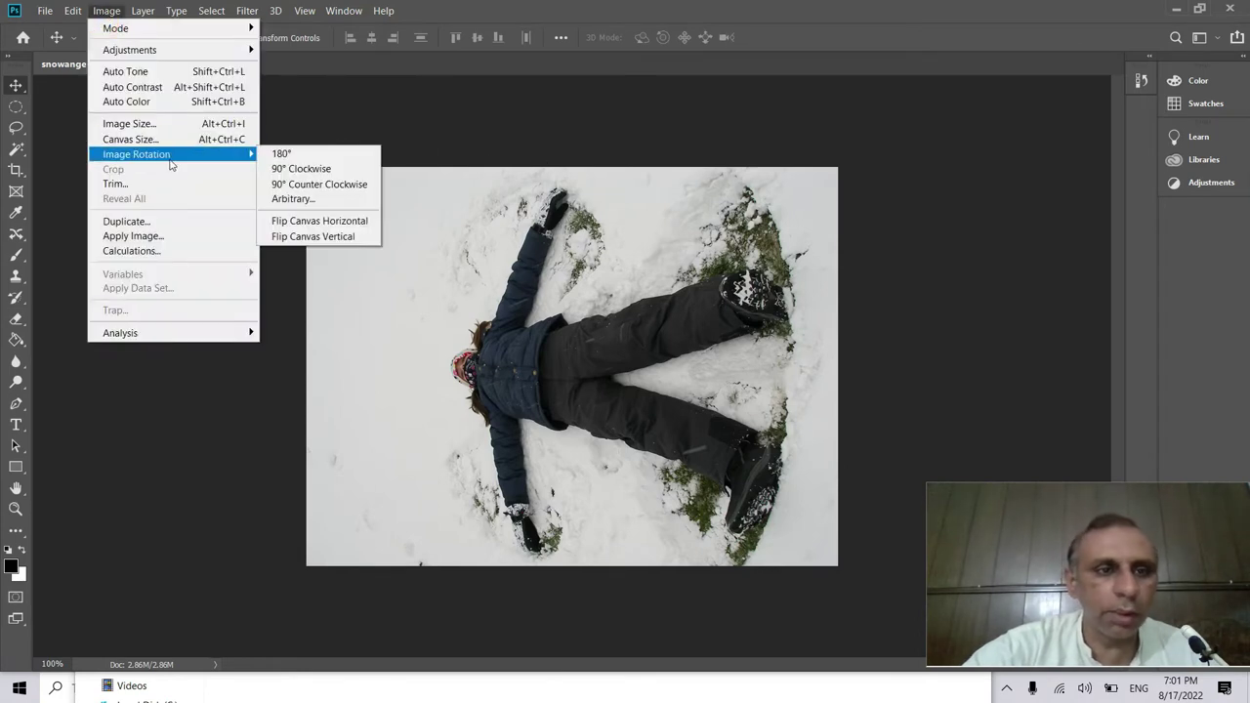
{"action": "left_click", "coordinate": [105, 11]}
{"action": "left_click", "coordinate": [105, 10]}
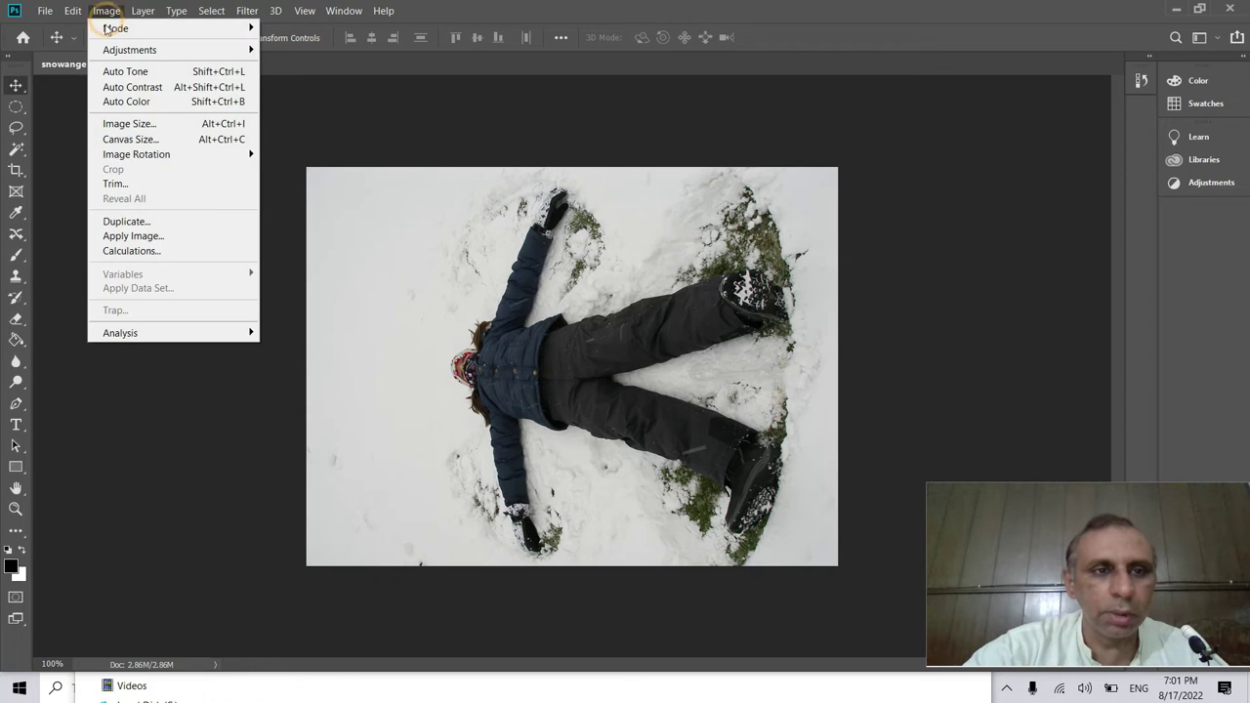
{"action": "mouse_move", "coordinate": [138, 157]}
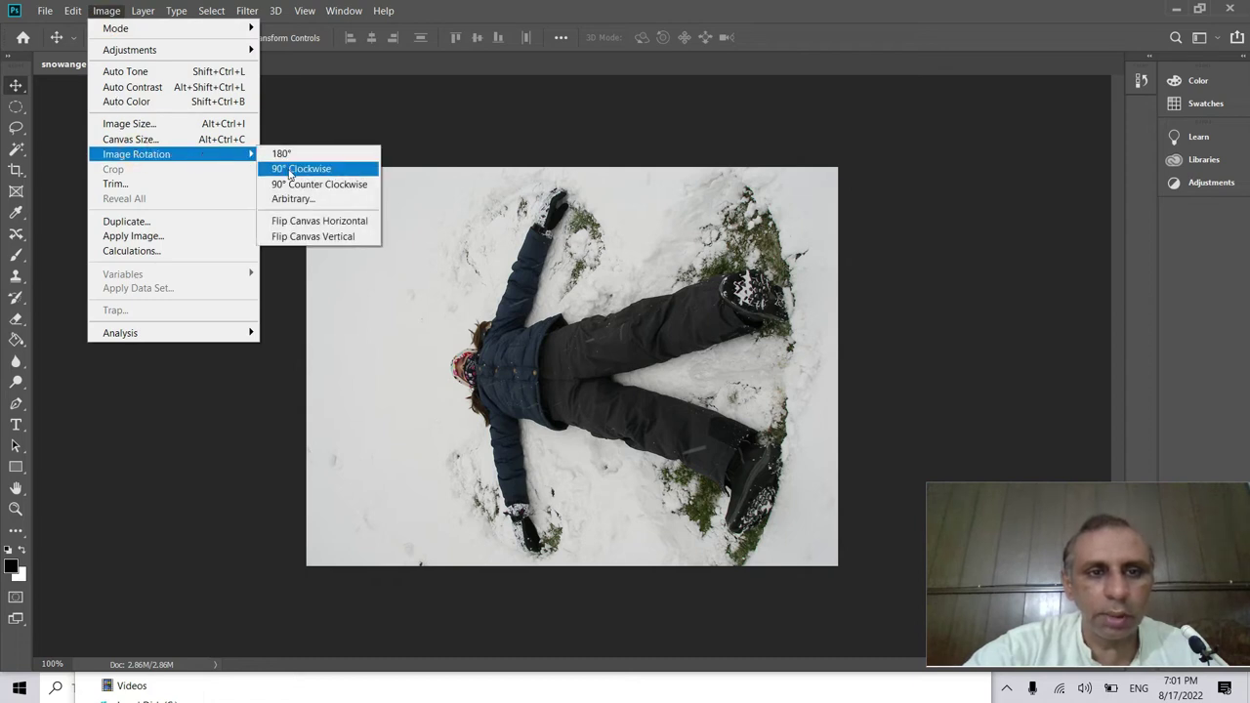
{"action": "left_click", "coordinate": [323, 171]}
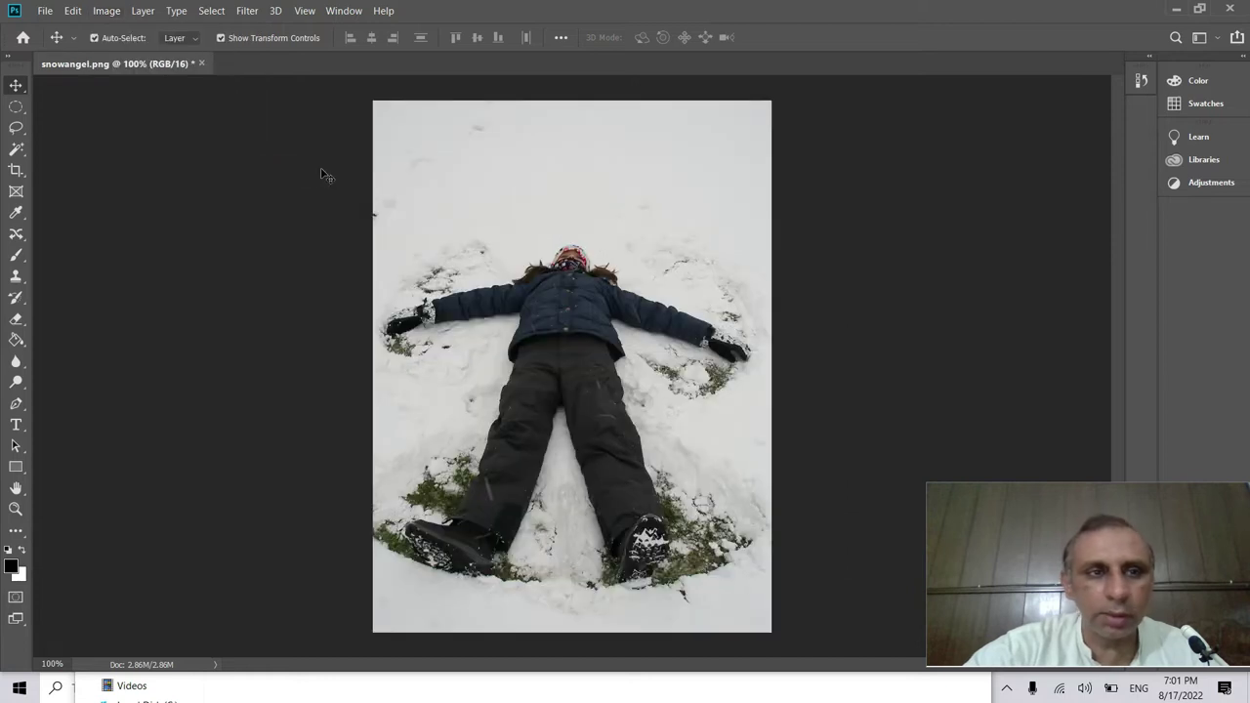
- In Save As, create a Desktop folder named Work Area and open it as the save location
{"action": "left_click", "coordinate": [46, 11]}
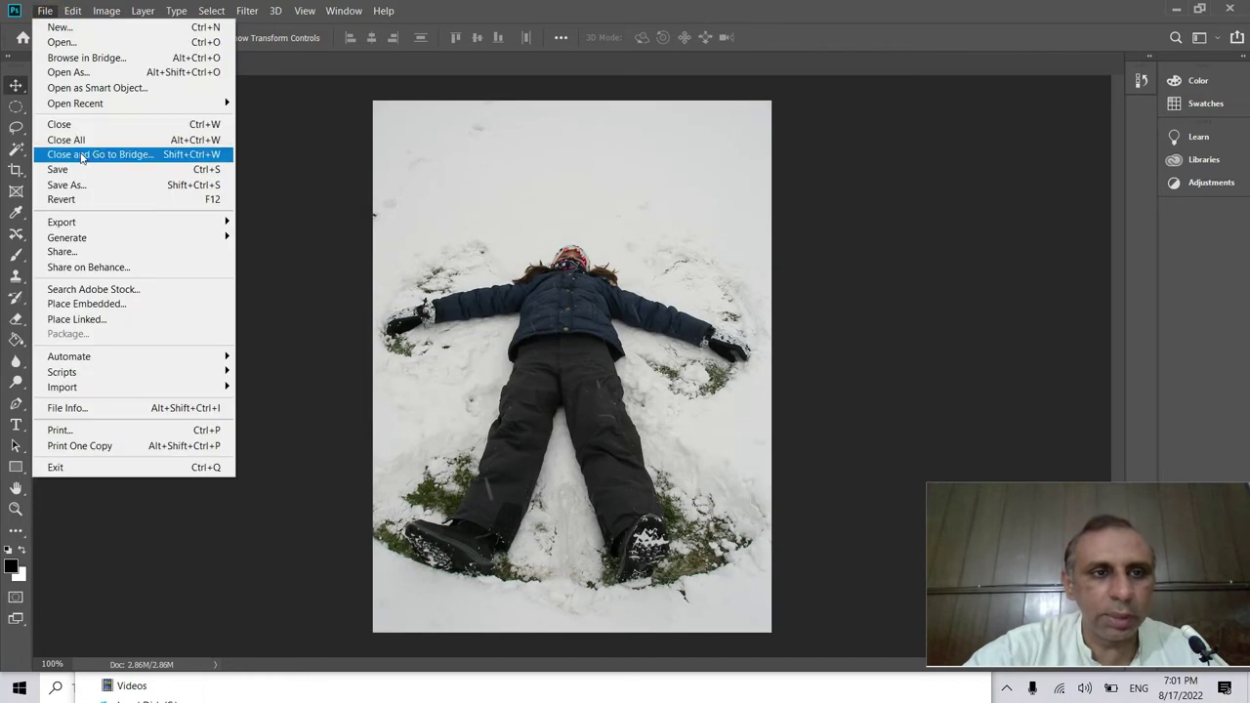
{"action": "left_click", "coordinate": [91, 186]}
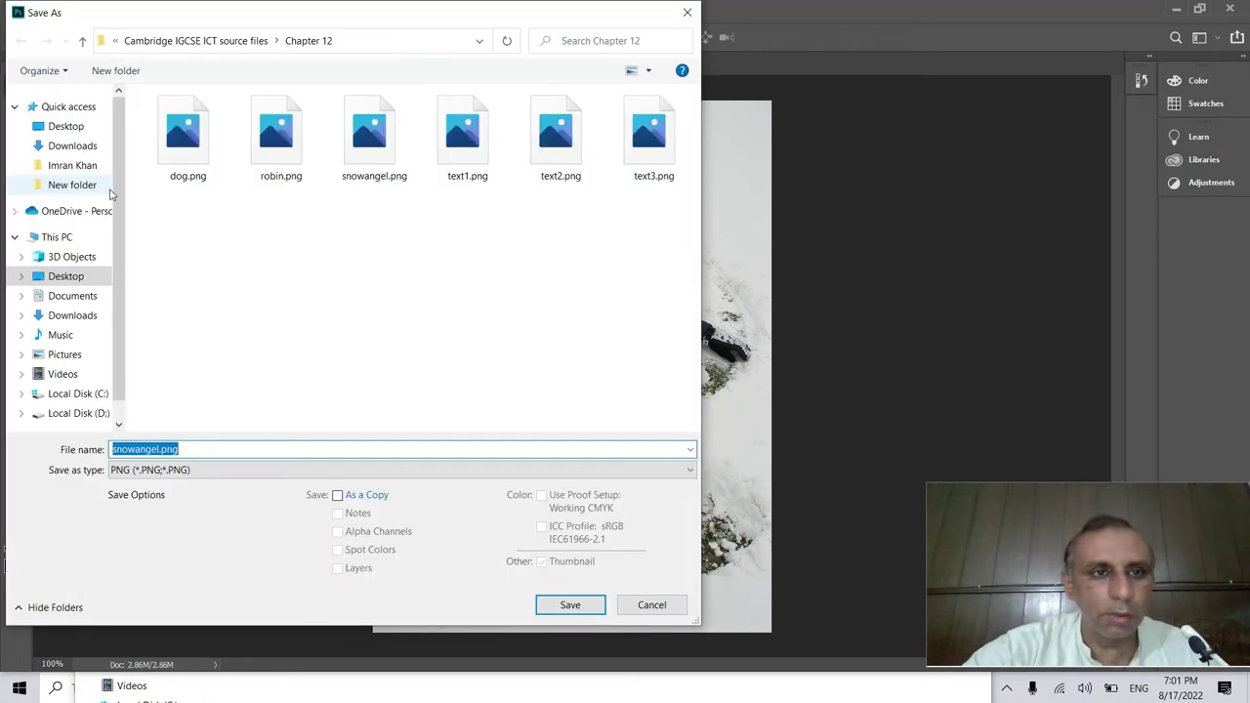
{"action": "left_click", "coordinate": [67, 127]}
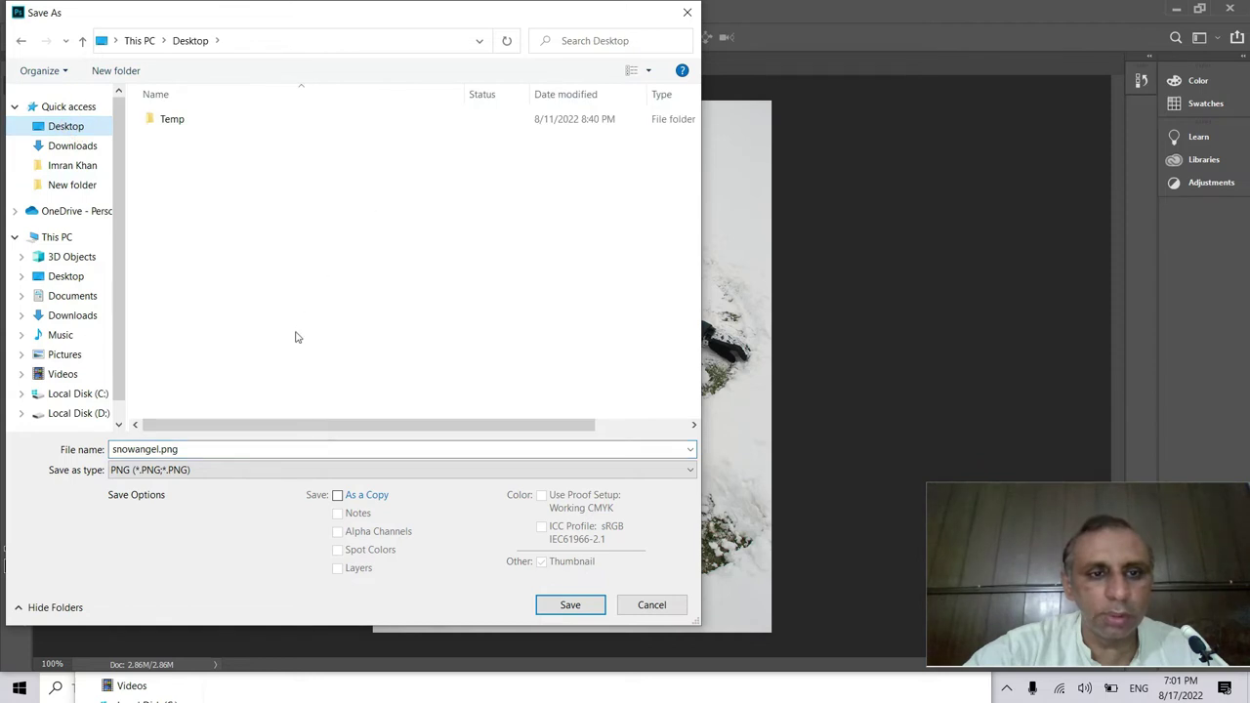
{"action": "left_click", "coordinate": [112, 74]}
{"action": "left_click", "coordinate": [497, 278]}
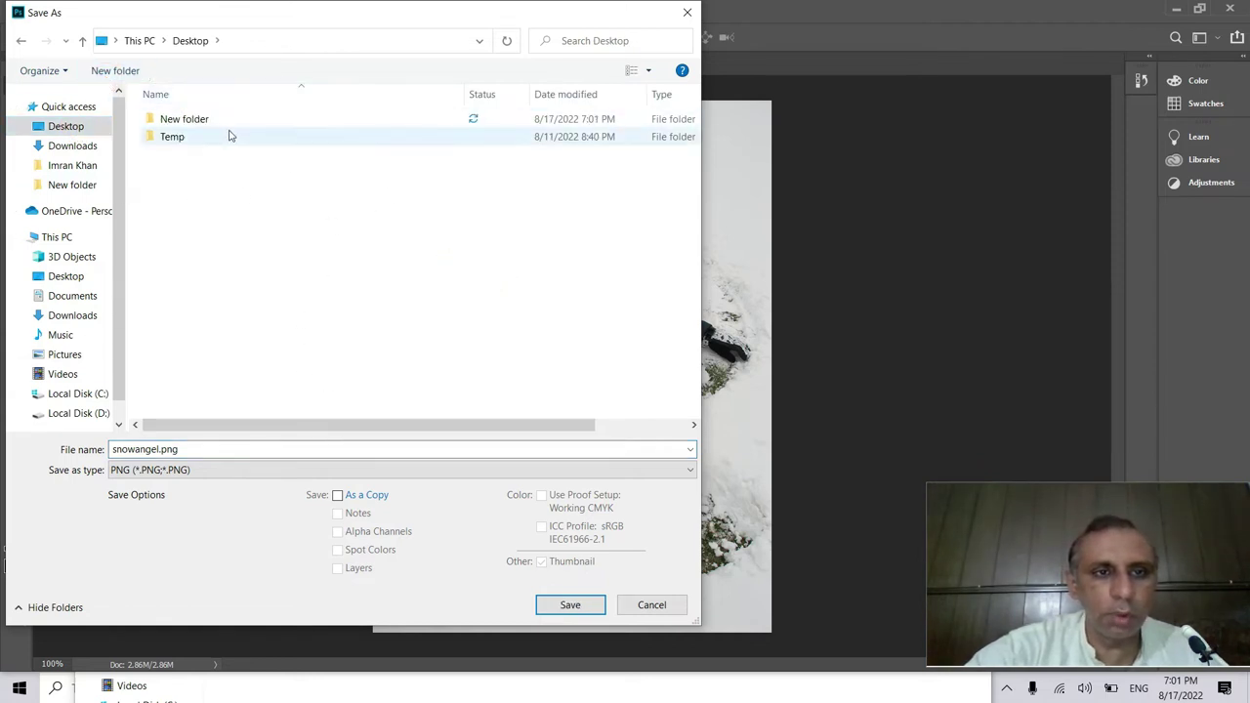
{"action": "left_click", "coordinate": [217, 120]}
{"action": "right_click", "coordinate": [216, 120]}
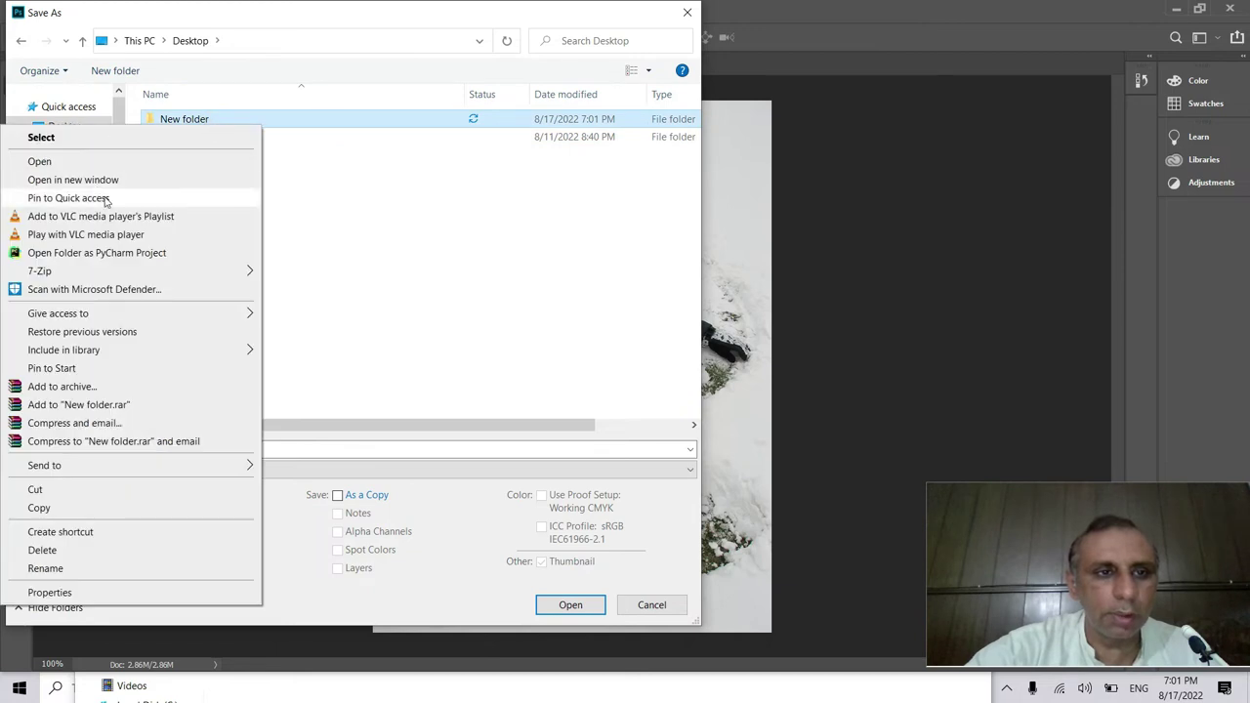
{"action": "left_click", "coordinate": [79, 565]}
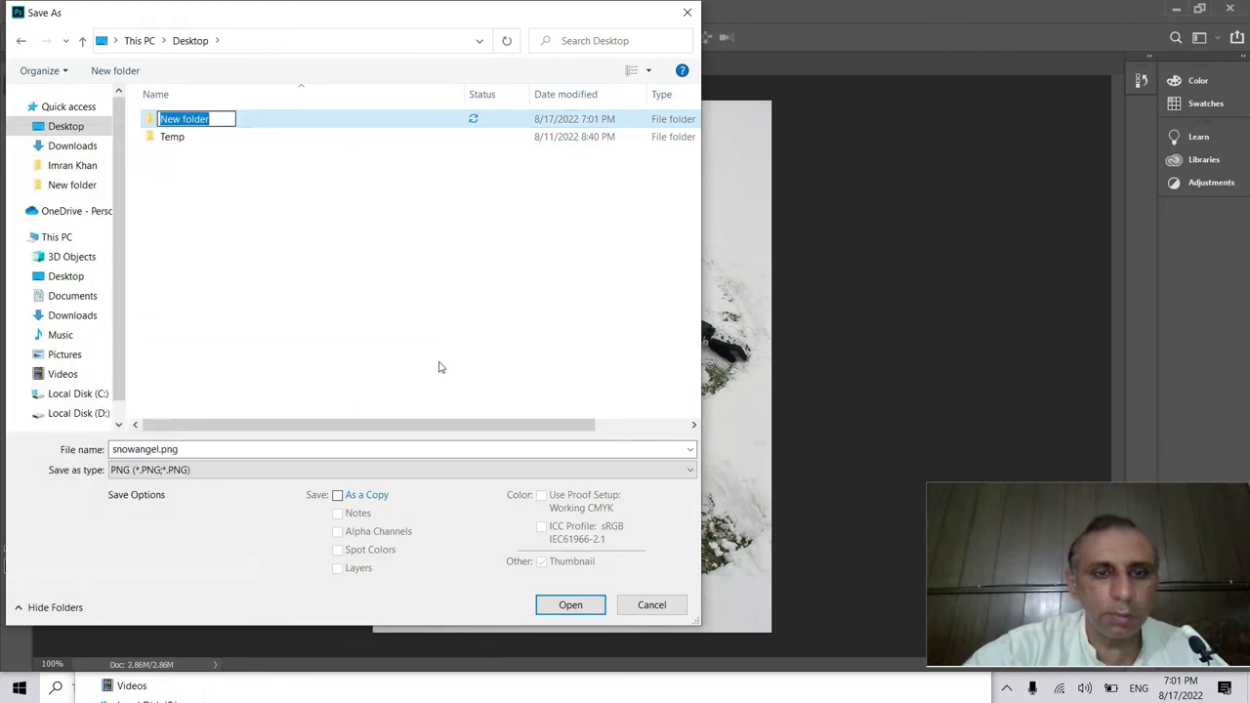
{"action": "type", "text": "Work Area"}
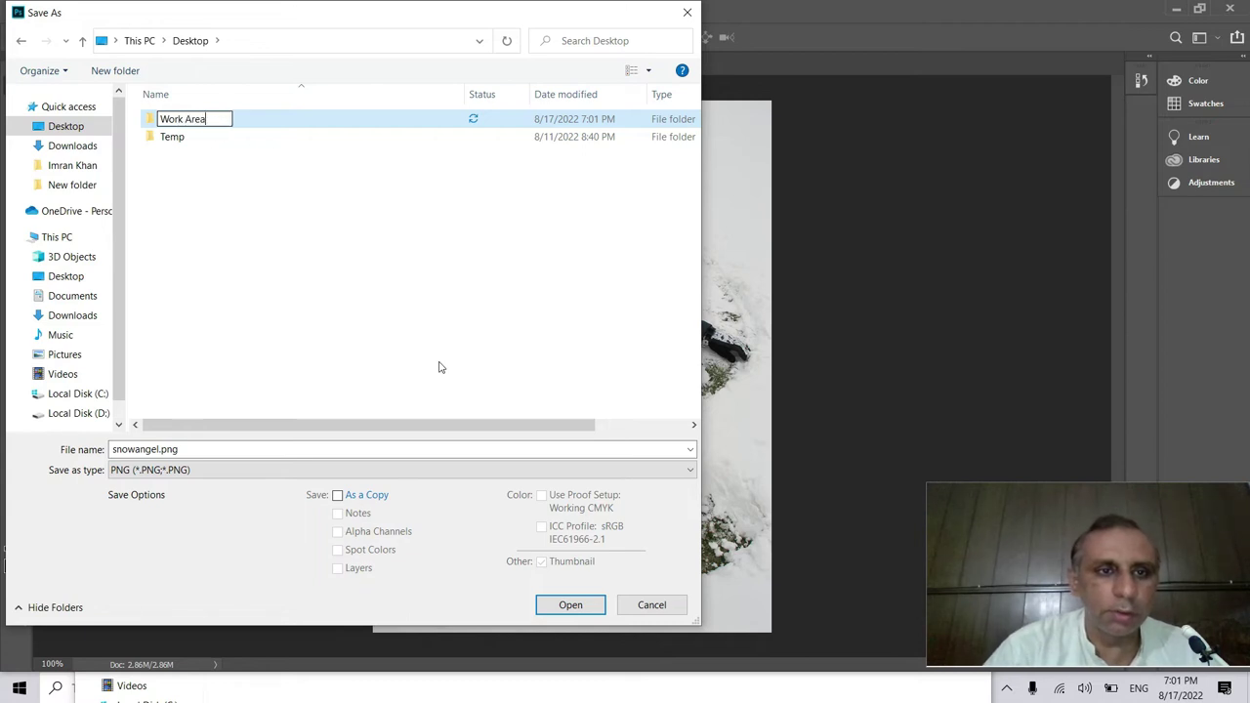
{"action": "key", "text": "Return"}
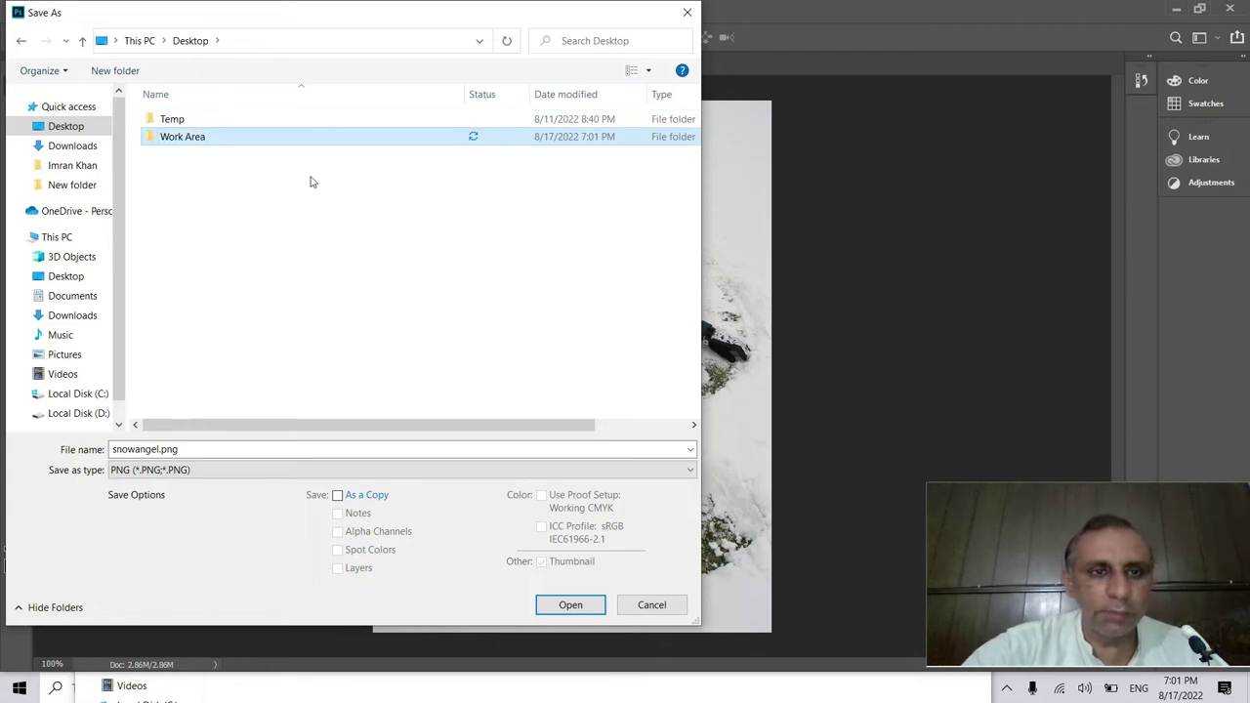
{"action": "double_click", "coordinate": [244, 145]}
- Save the image as snowangel1.png, accepting the PNG options
{"action": "left_click", "coordinate": [224, 452]}
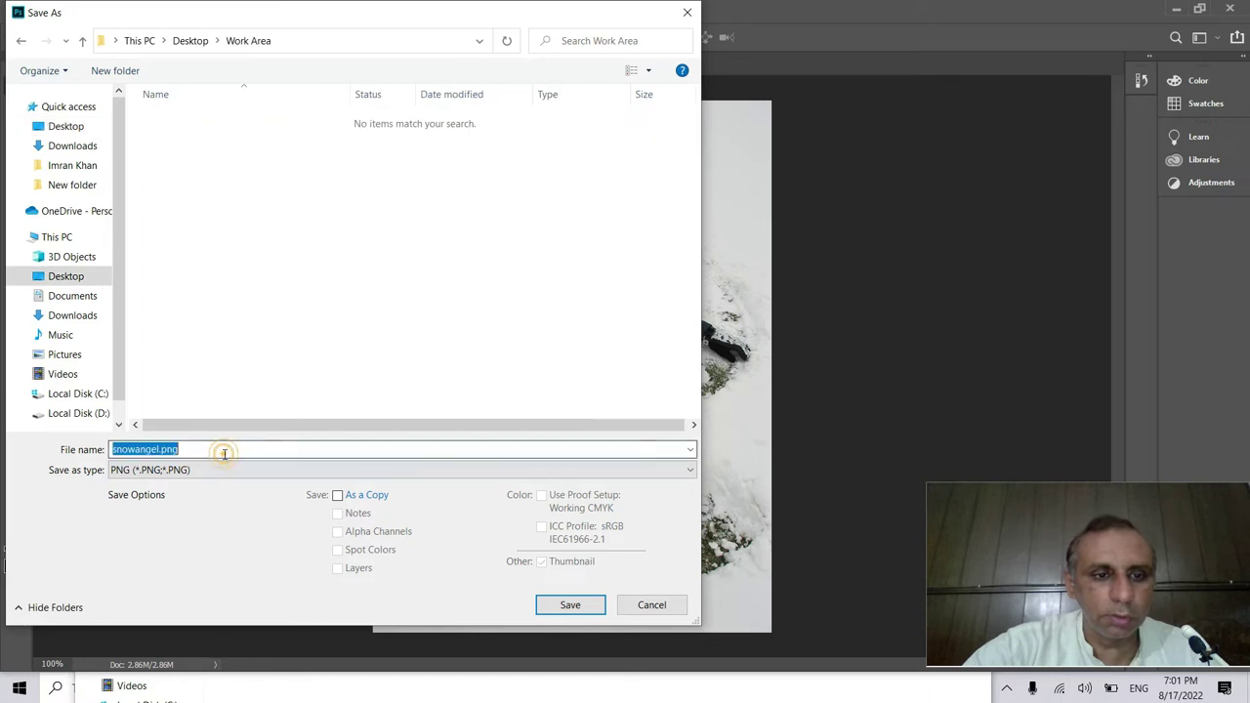
{"action": "left_click", "coordinate": [162, 449]}
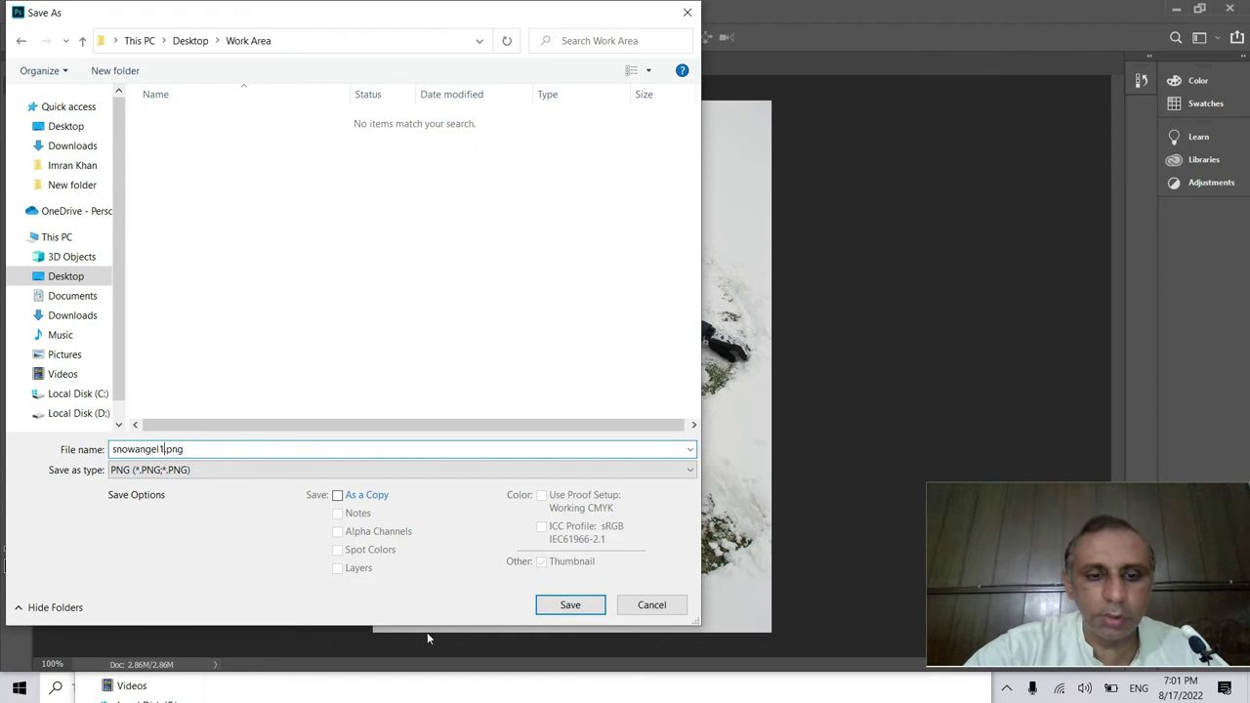
{"action": "key", "text": "alt+Tab"}
{"action": "key", "text": "alt+Tab"}
{"action": "key", "text": "alt+Tab"}
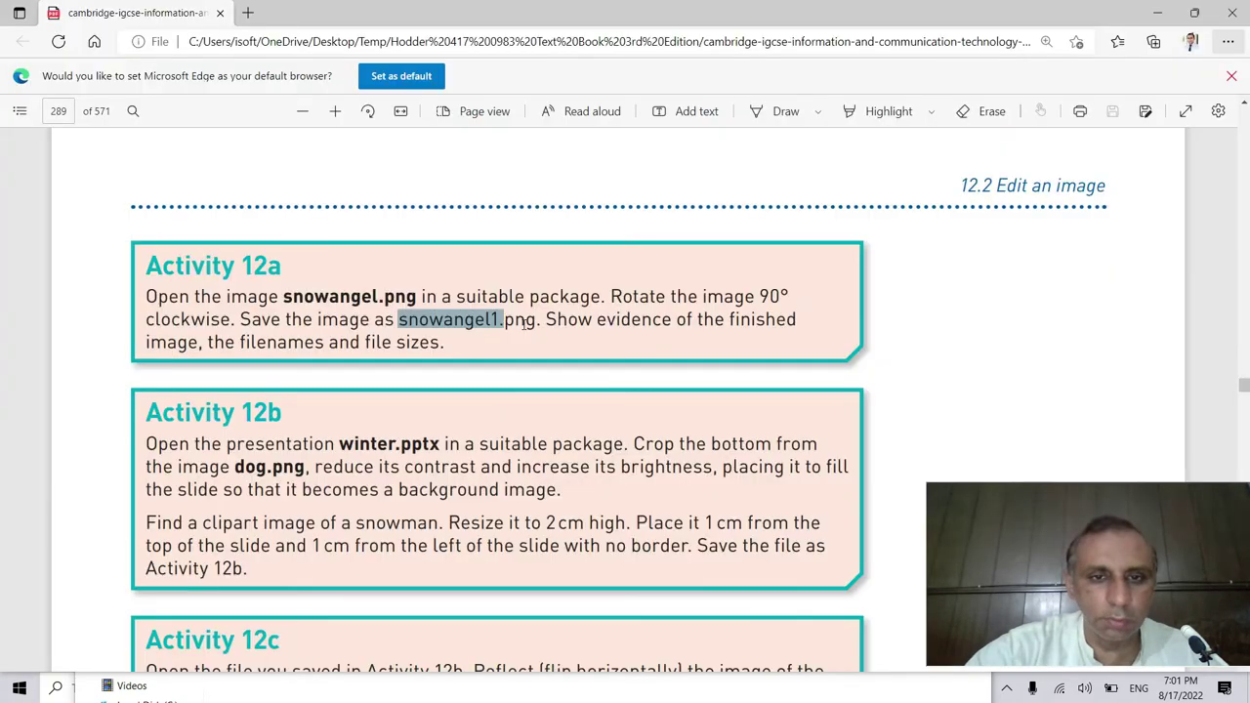
{"action": "mouse_move", "coordinate": [525, 324]}
{"action": "left_mouse_down"}
{"action": "mouse_move", "coordinate": [539, 322]}
{"action": "mouse_move", "coordinate": [480, 323]}
{"action": "mouse_move", "coordinate": [515, 322]}
{"action": "left_mouse_up"}
{"action": "key", "text": "alt+Tab"}
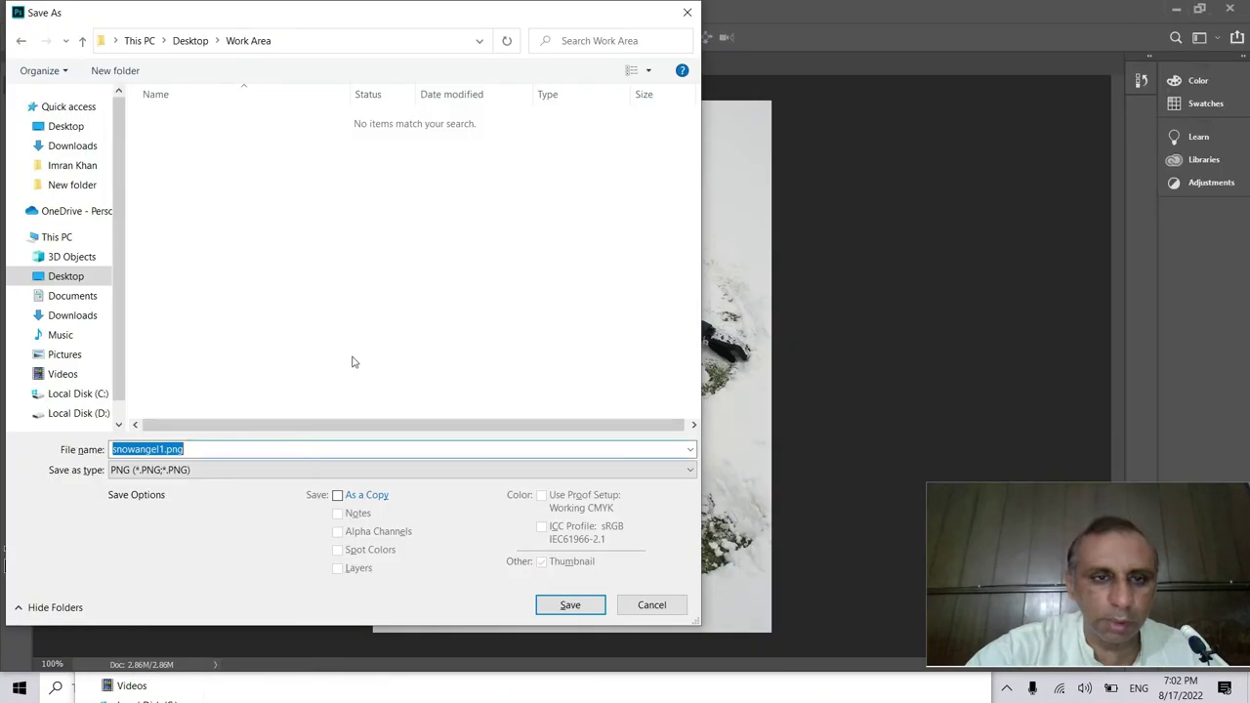
{"action": "left_click", "coordinate": [576, 607]}
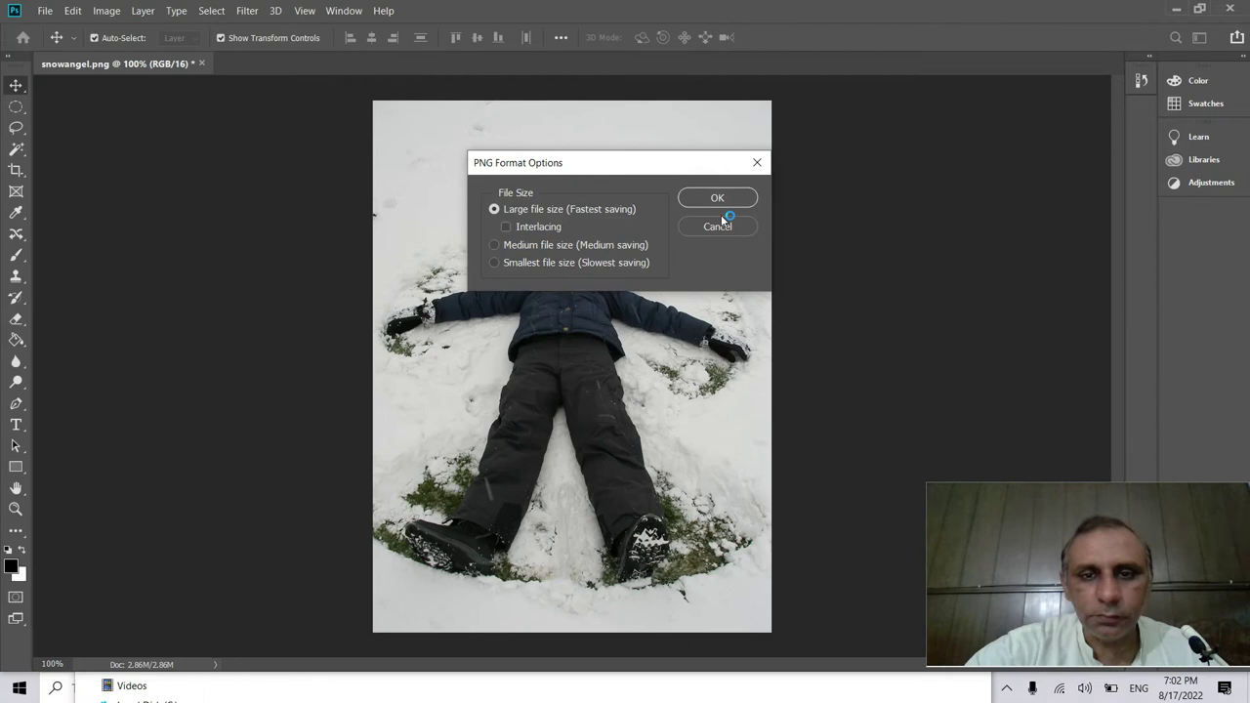
{"action": "left_click", "coordinate": [727, 199]}
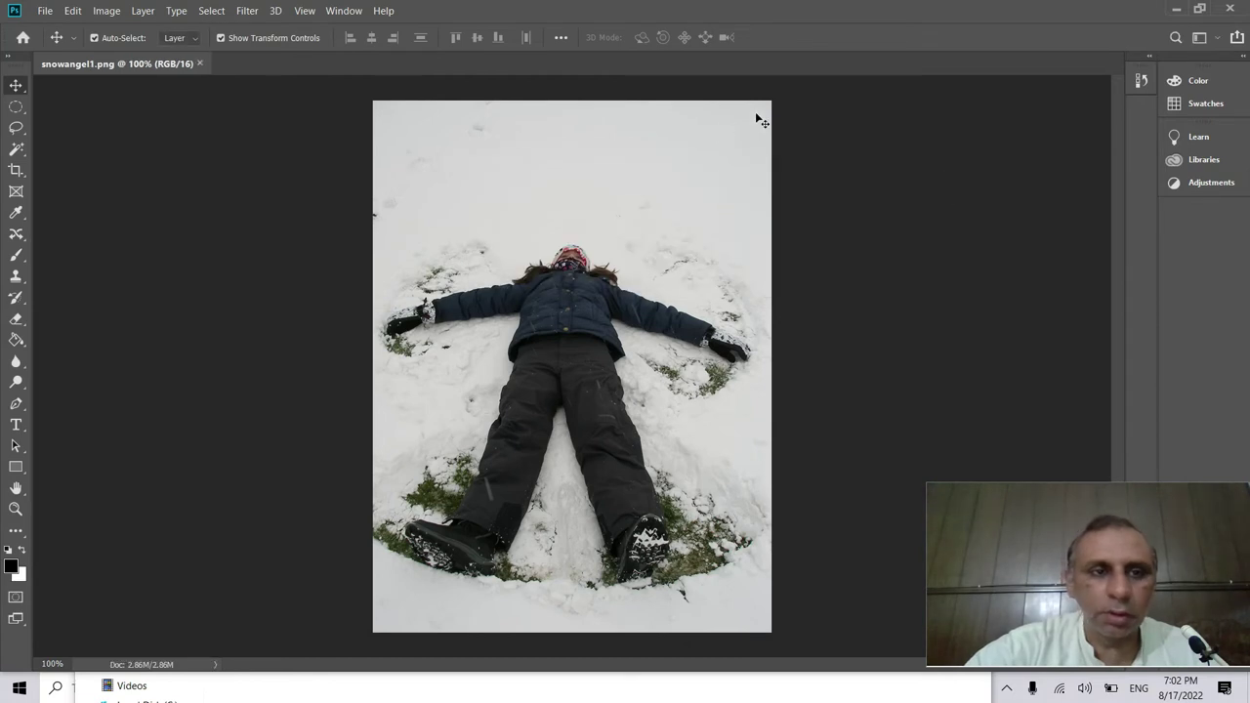
- Close the snowangel1.png document and clear the screen down to the Windows desktop
{"action": "left_click", "coordinate": [201, 65]}
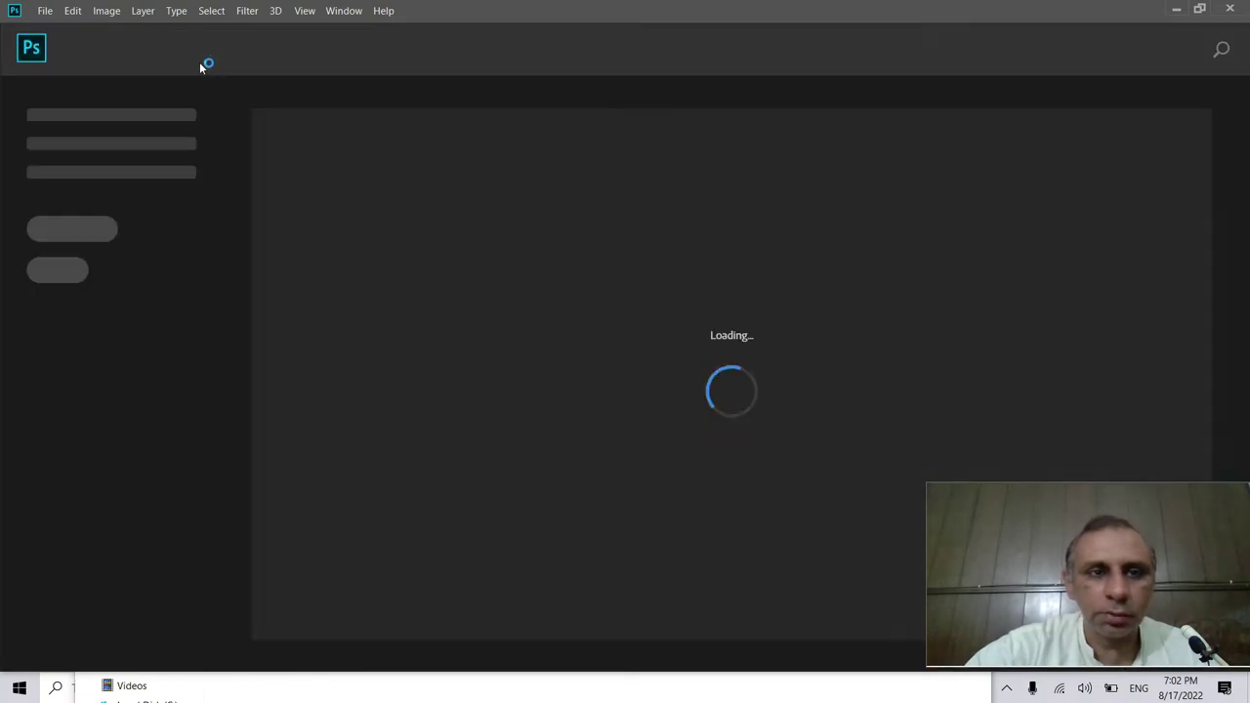
{"action": "left_click", "coordinate": [1177, 10]}
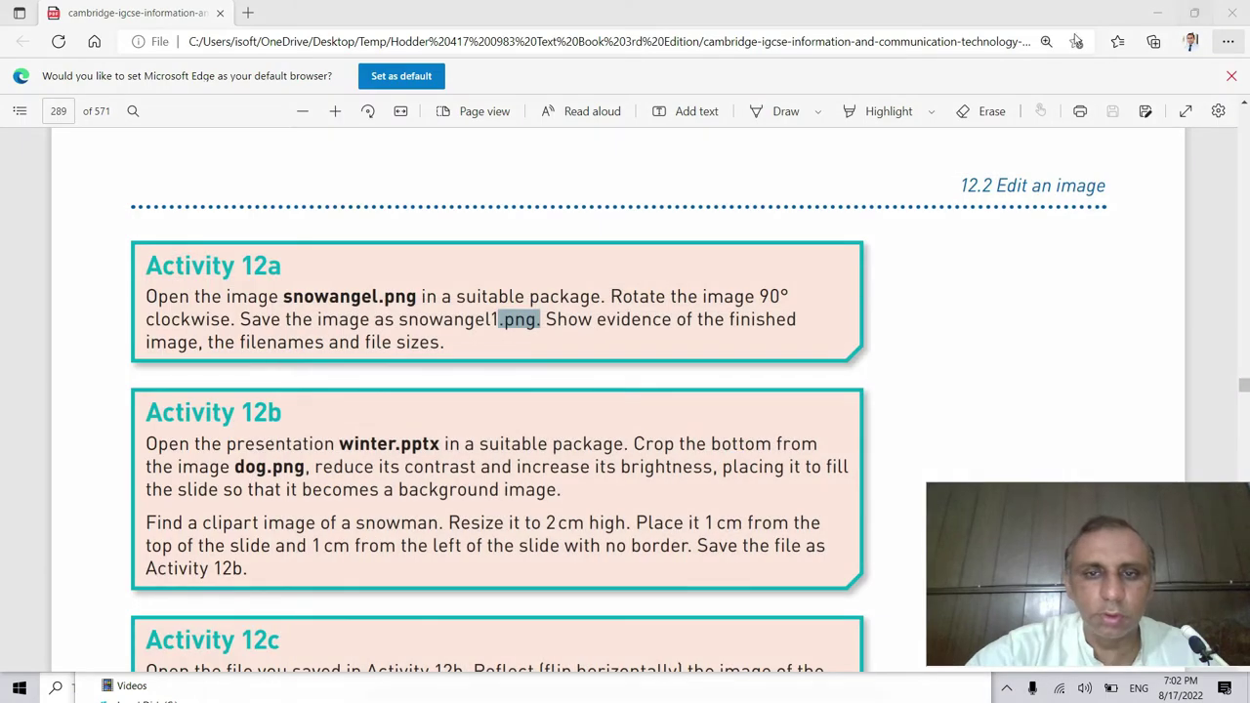
{"action": "key", "text": "alt+Tab"}
{"action": "key", "text": "Tab"}
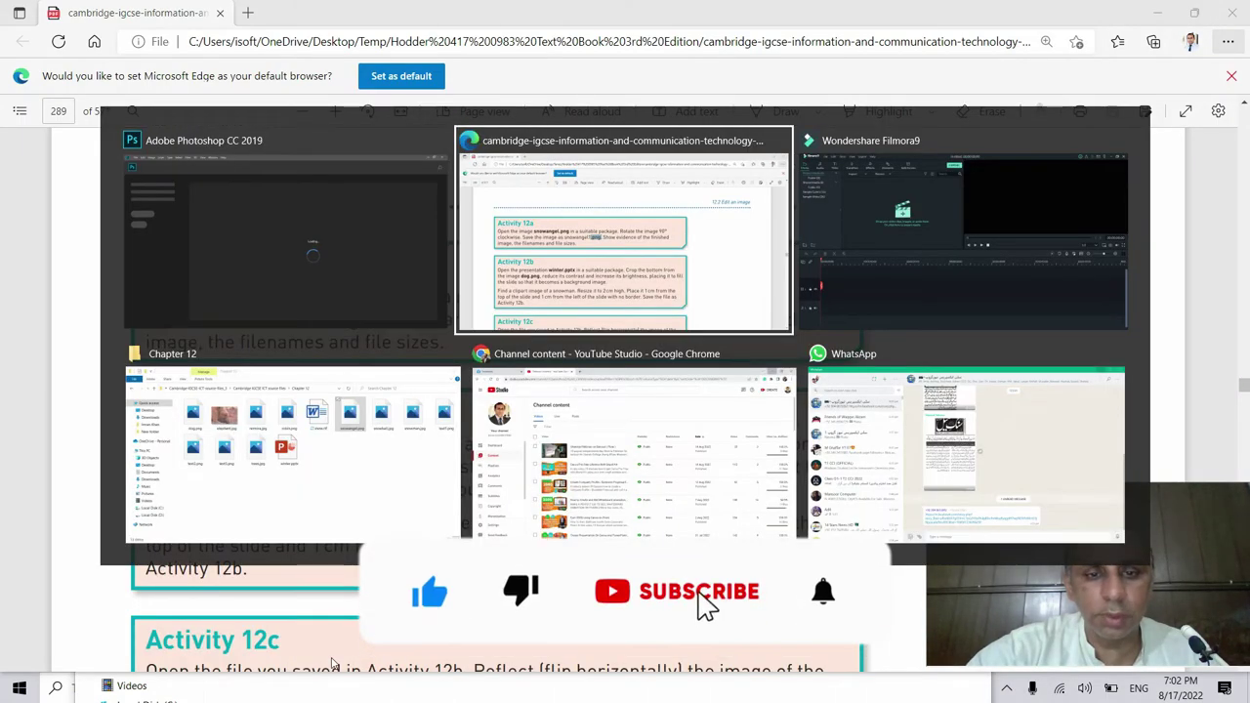
{"action": "key", "text": "Tab"}
{"action": "key", "text": "Tab"}
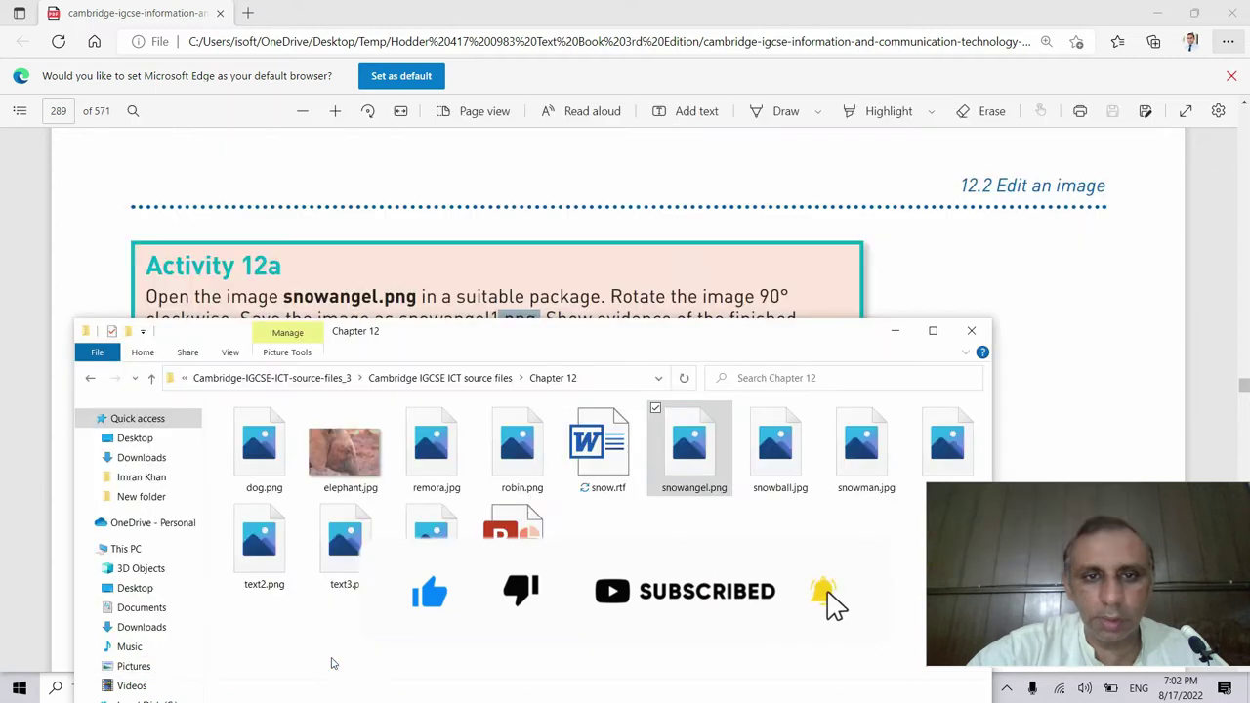
{"action": "key", "text": "super+d"}
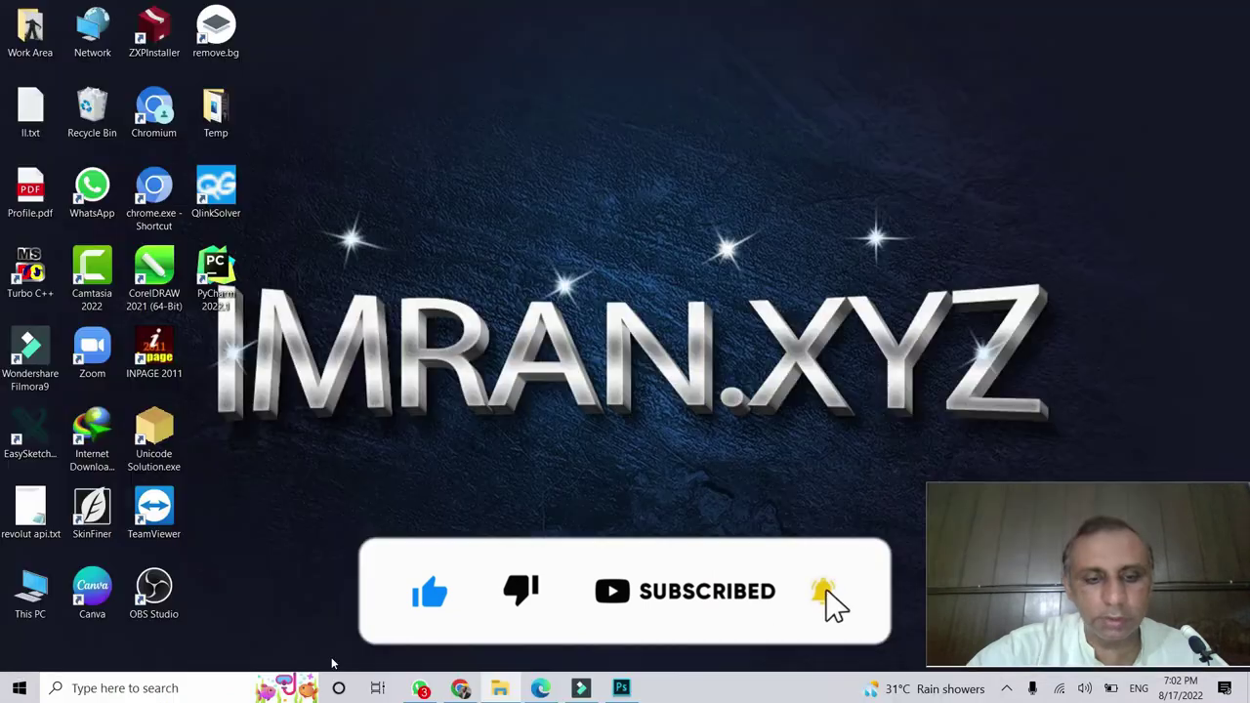
{"action": "left_click", "coordinate": [244, 125]}
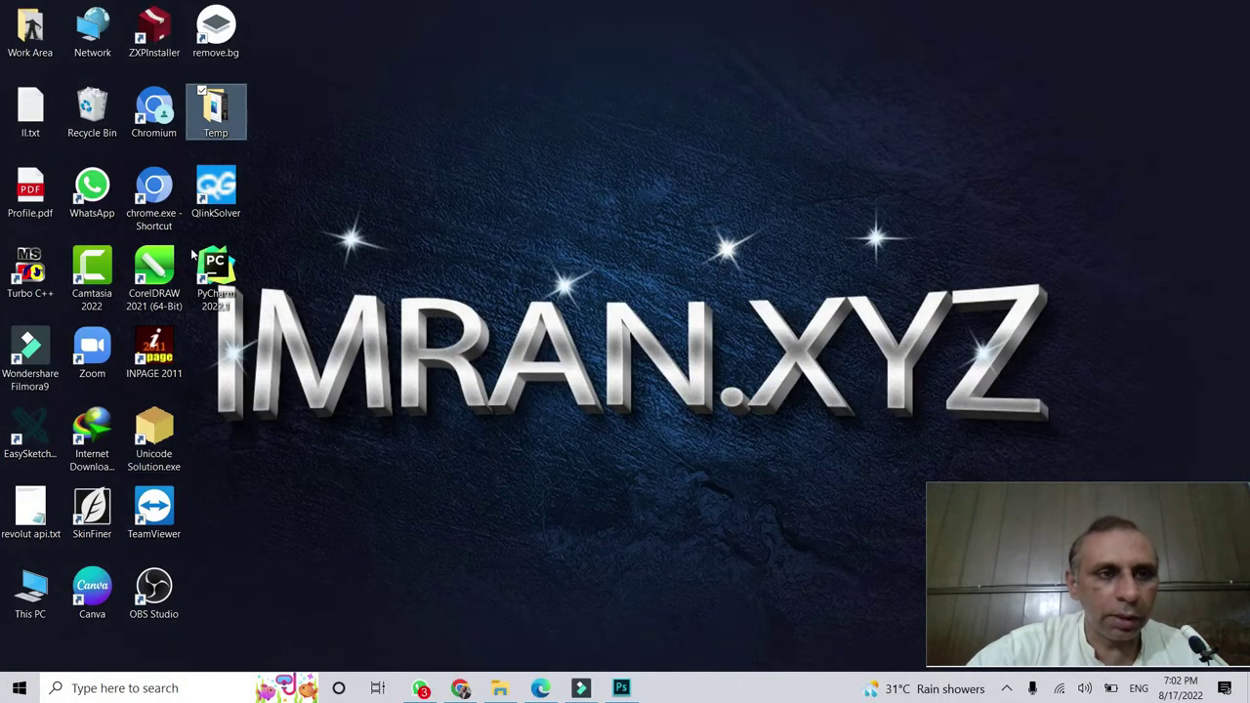
{"action": "double_click", "coordinate": [29, 25]}
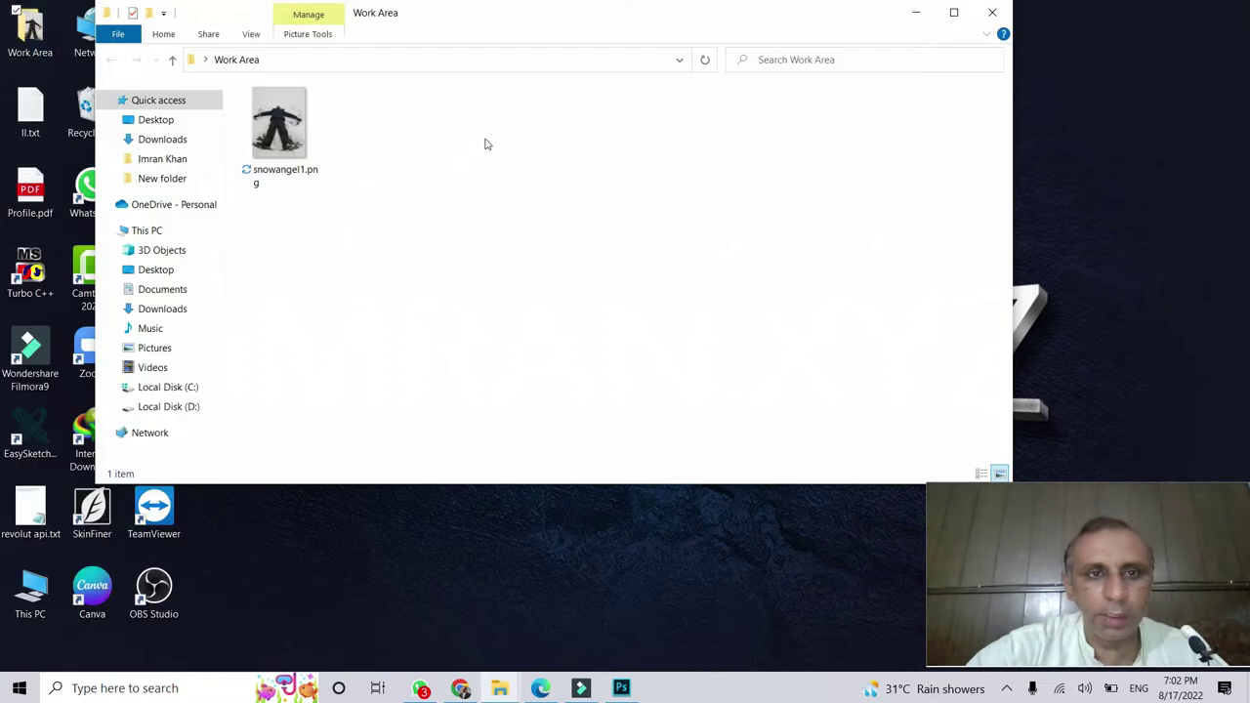
{"action": "left_click_drag", "start_coordinate": [521, 17], "coordinate": [543, 104]}
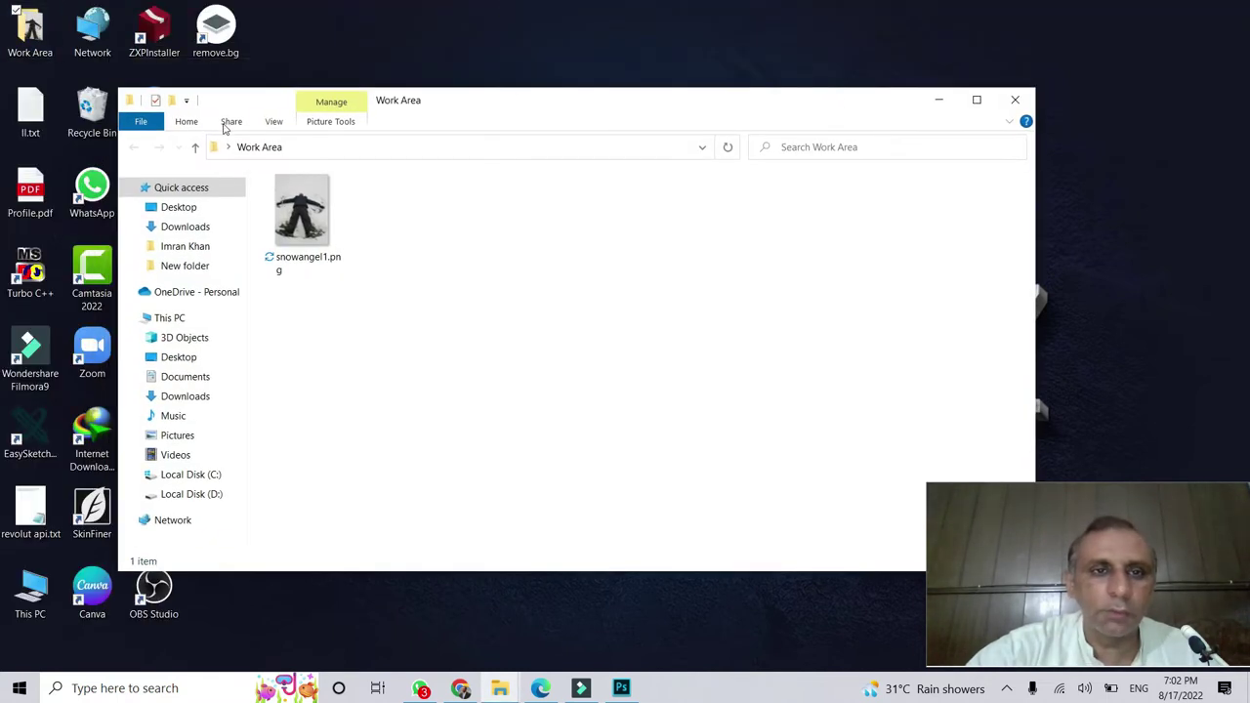
{"action": "left_click", "coordinate": [273, 122]}
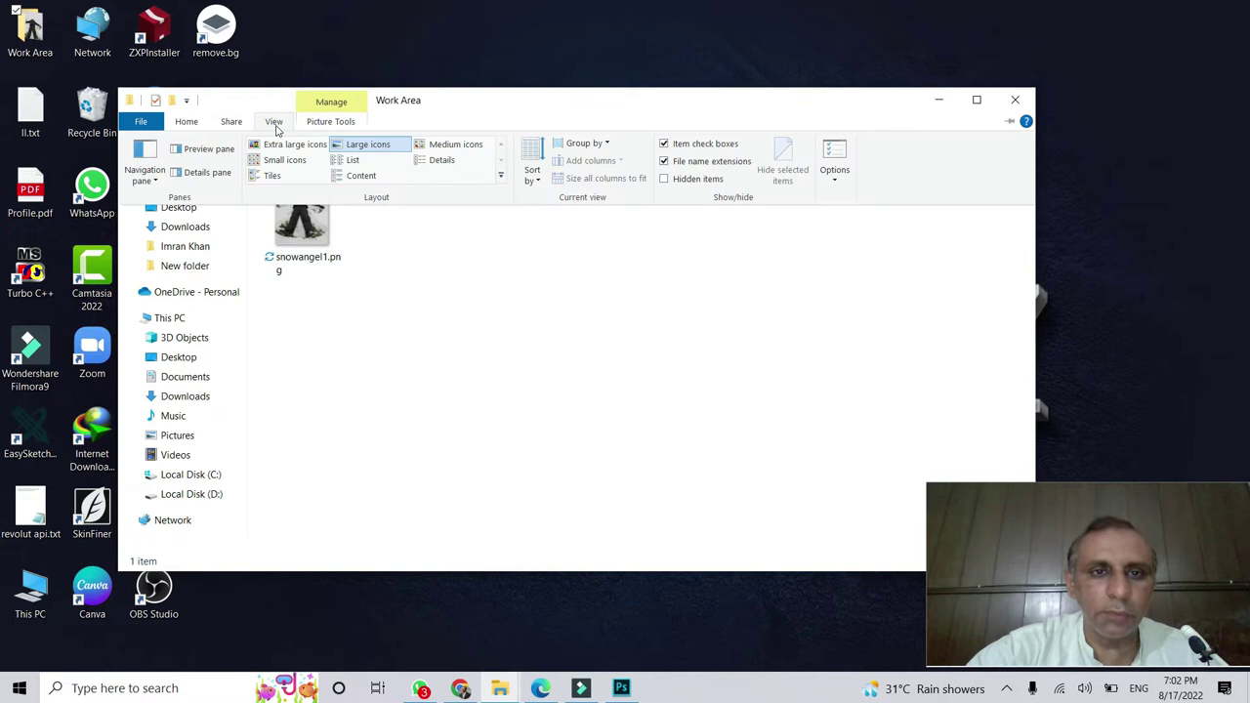
{"action": "left_click", "coordinate": [420, 162]}
{"action": "left_click", "coordinate": [520, 252]}
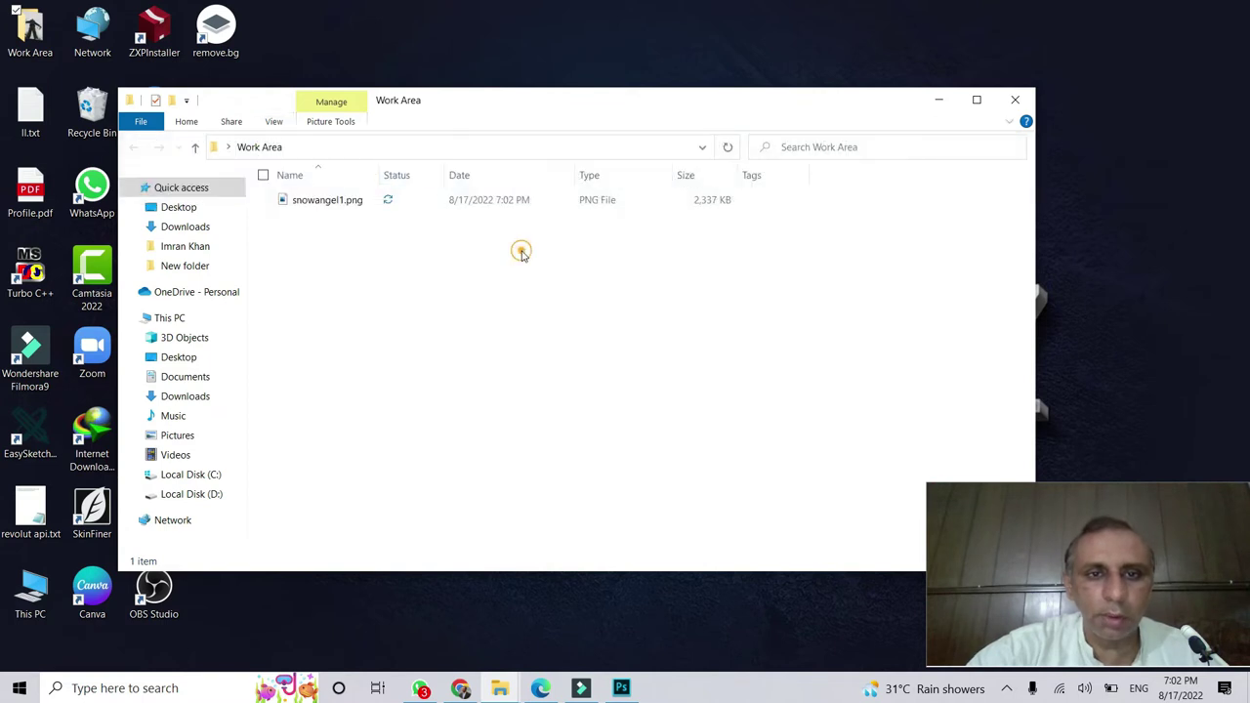
{"action": "left_click", "coordinate": [700, 207]}
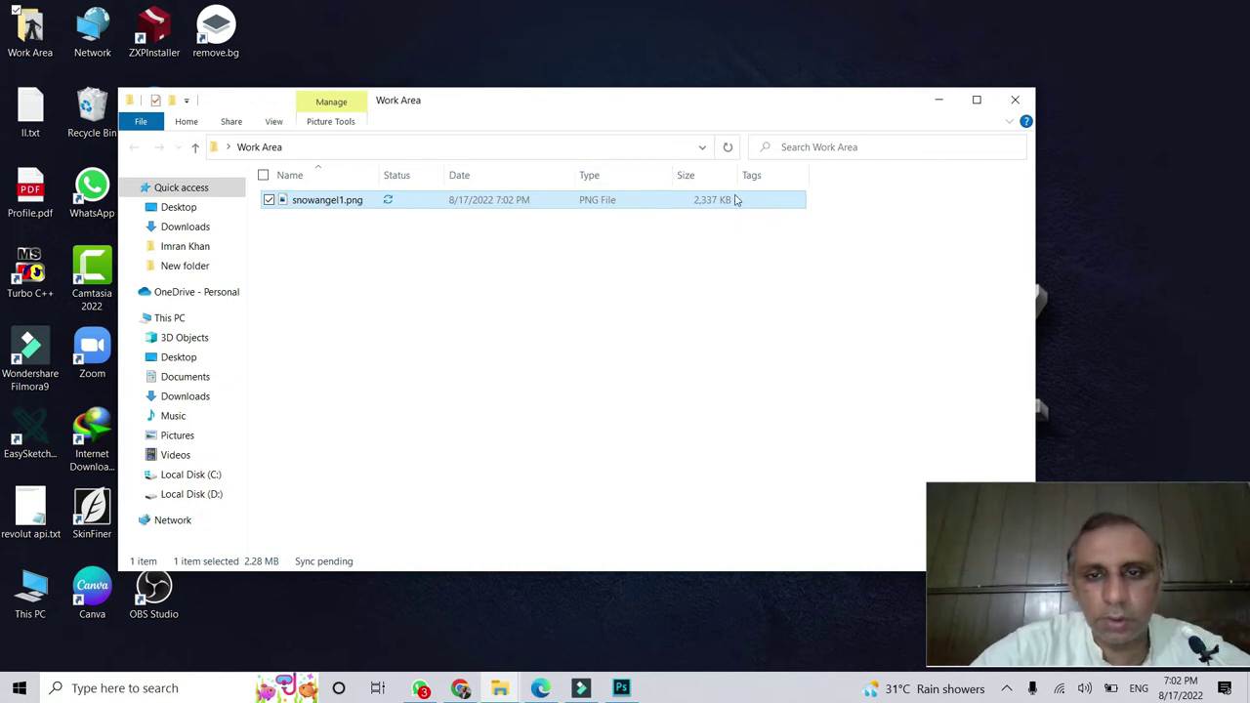
{"action": "right_click", "coordinate": [608, 177]}
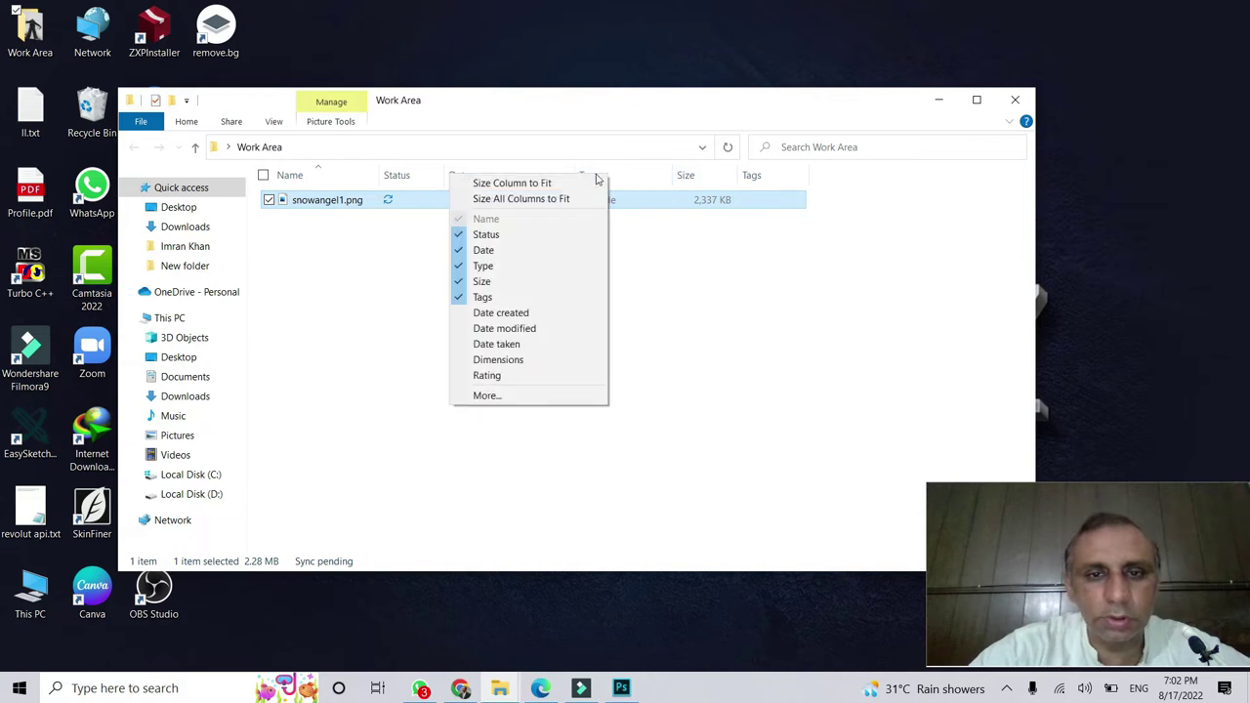
{"action": "left_click", "coordinate": [498, 360]}
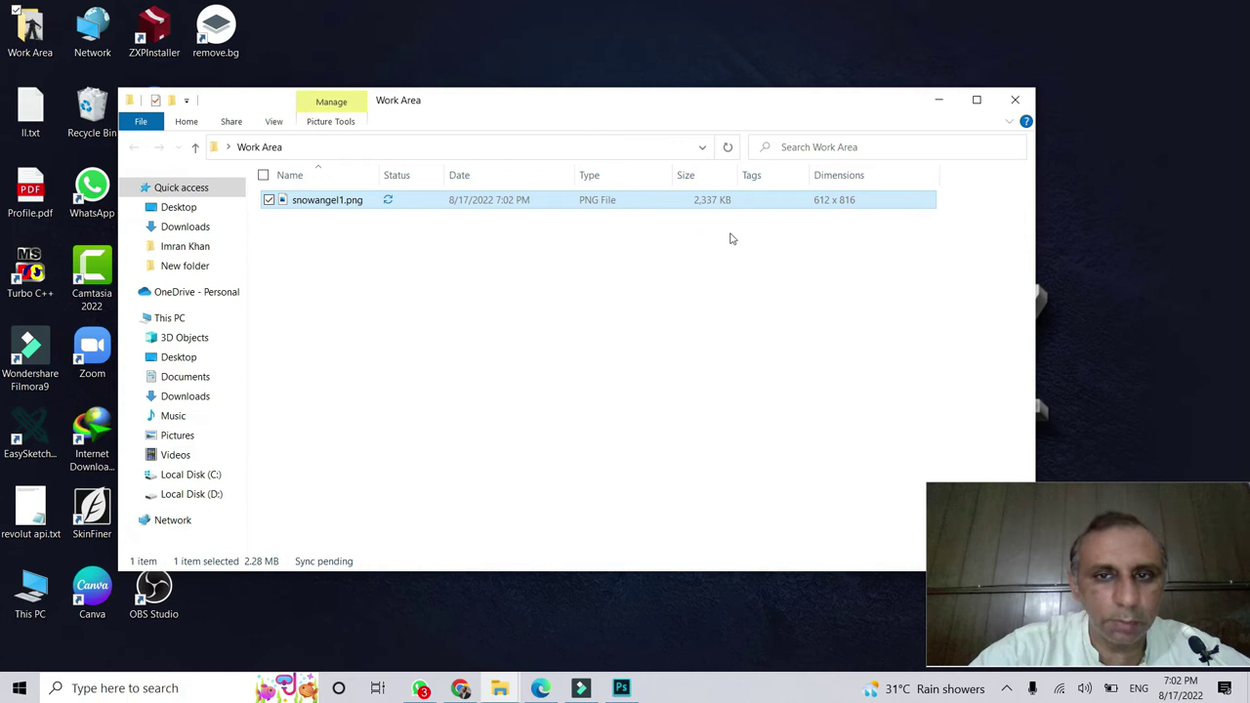
{"action": "right_click", "coordinate": [634, 184]}
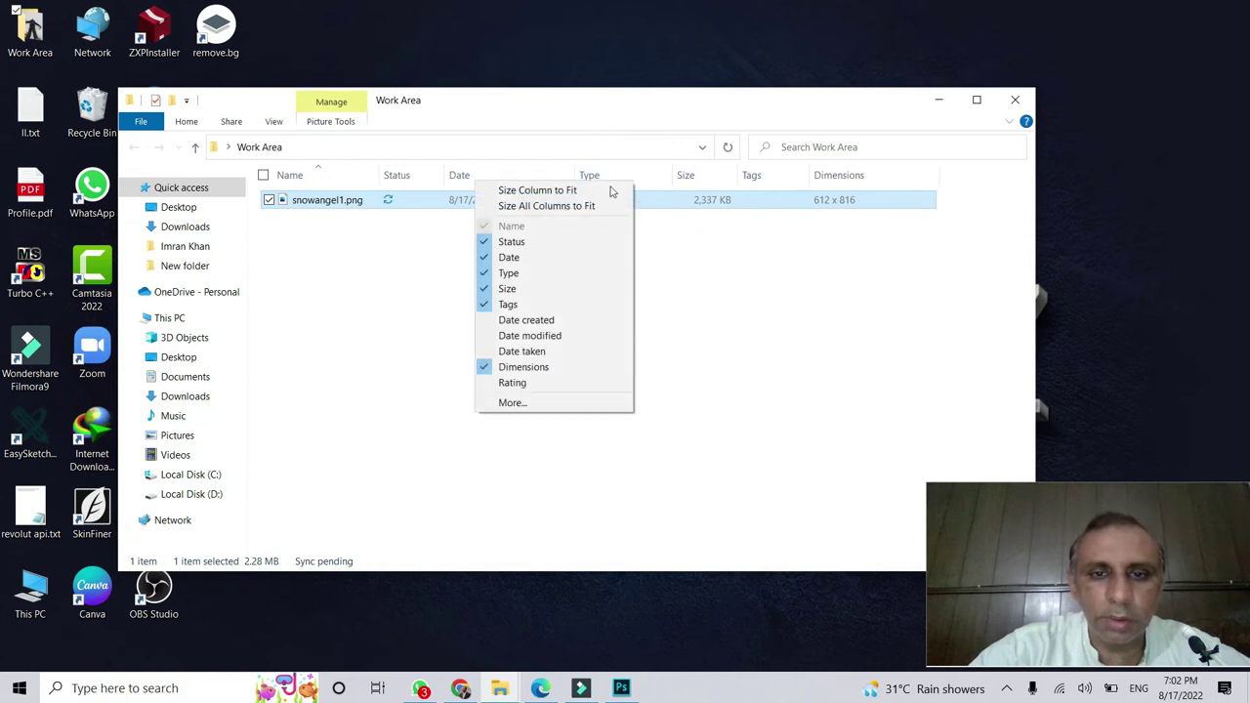
{"action": "left_click", "coordinate": [522, 375]}
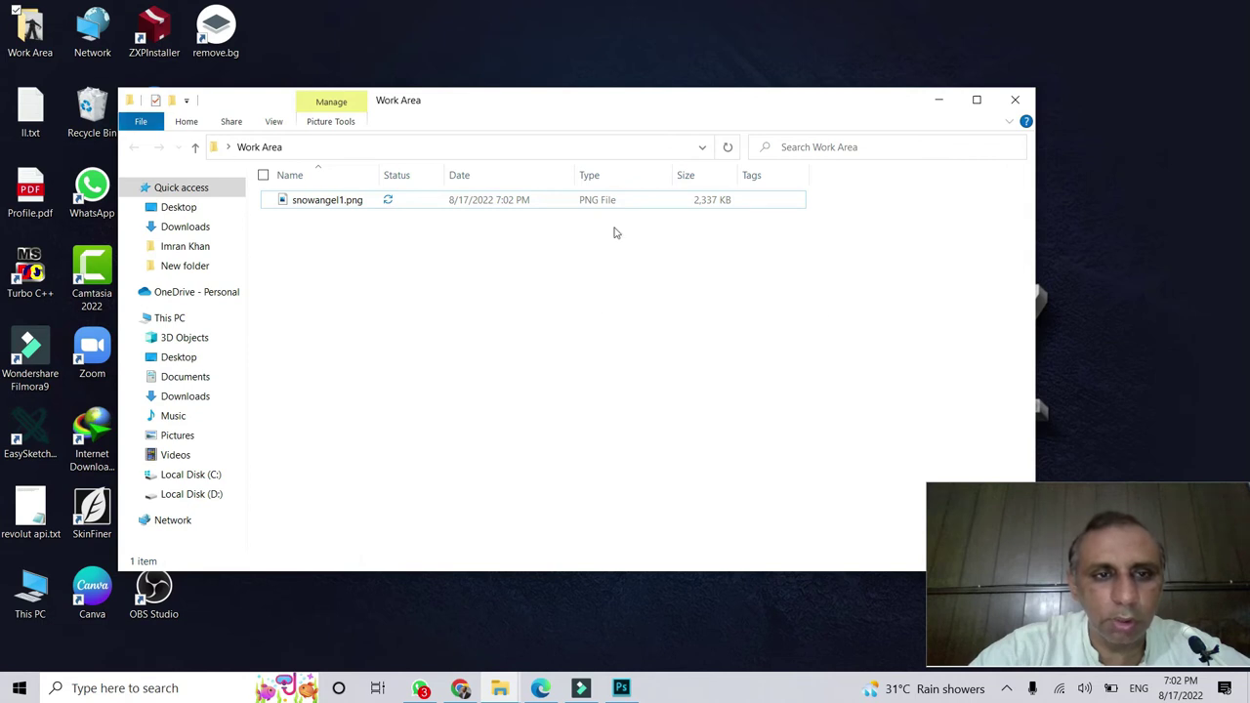
- Launch Snipping Tool and capture the Work Area file list showing snowangel1.png and its size
{"action": "left_click", "coordinate": [20, 688]}
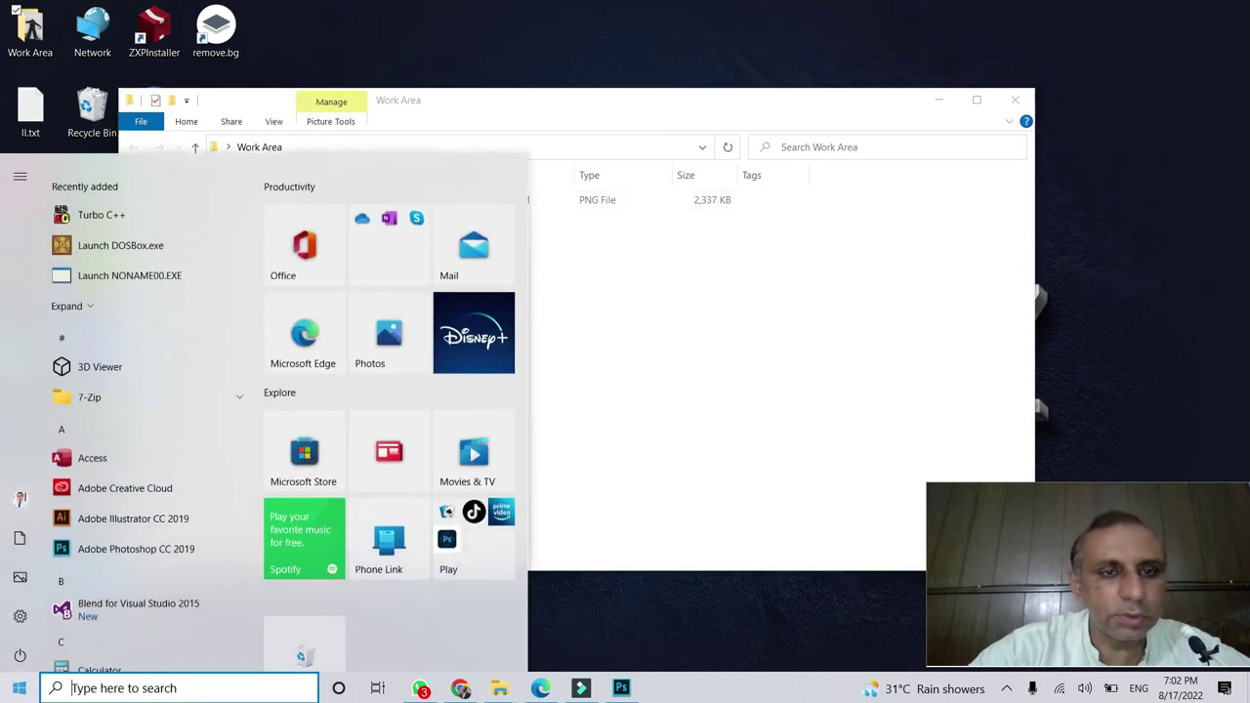
{"action": "type", "text": "sni"}
{"action": "key", "text": "Return"}
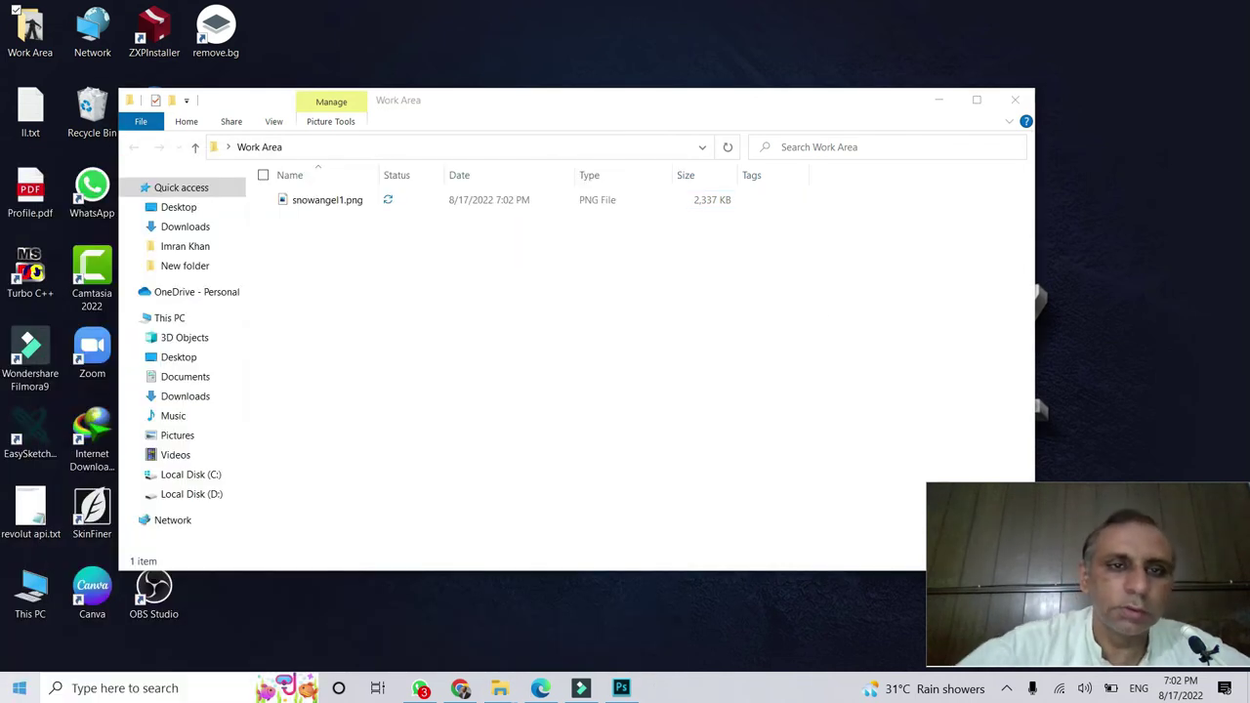
{"action": "left_click", "coordinate": [562, 196]}
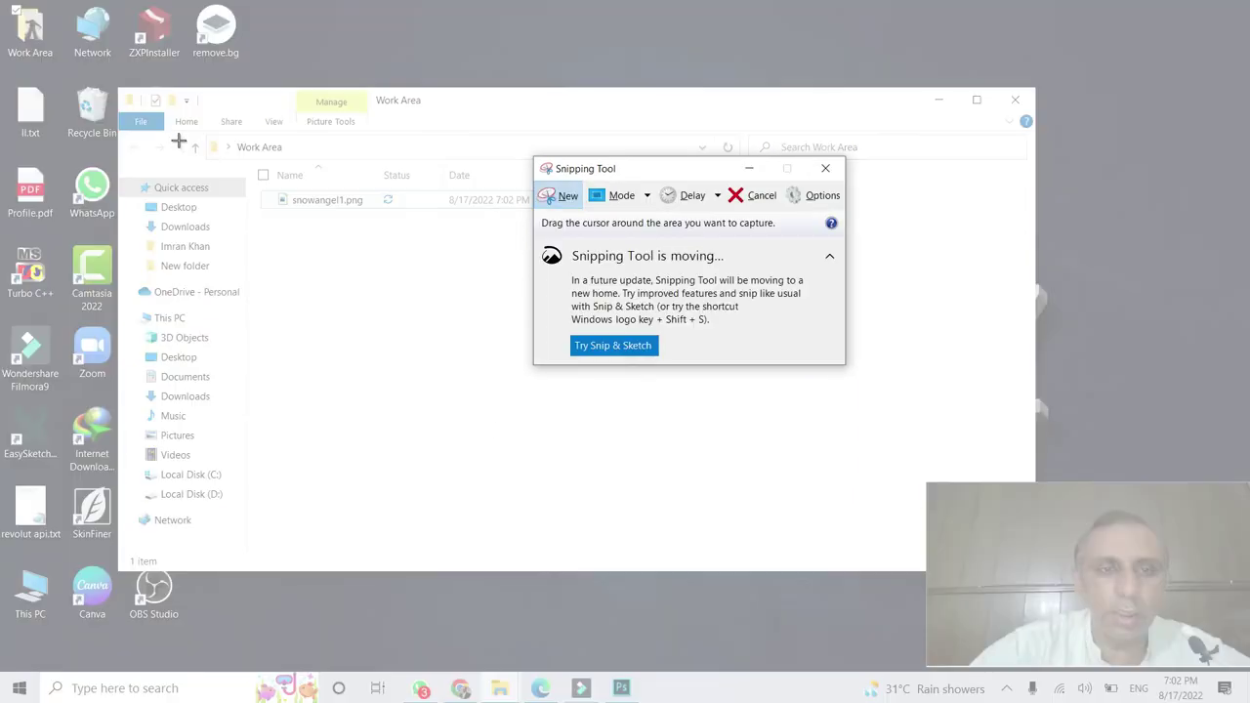
{"action": "left_click_drag", "start_coordinate": [174, 125], "coordinate": [829, 246]}
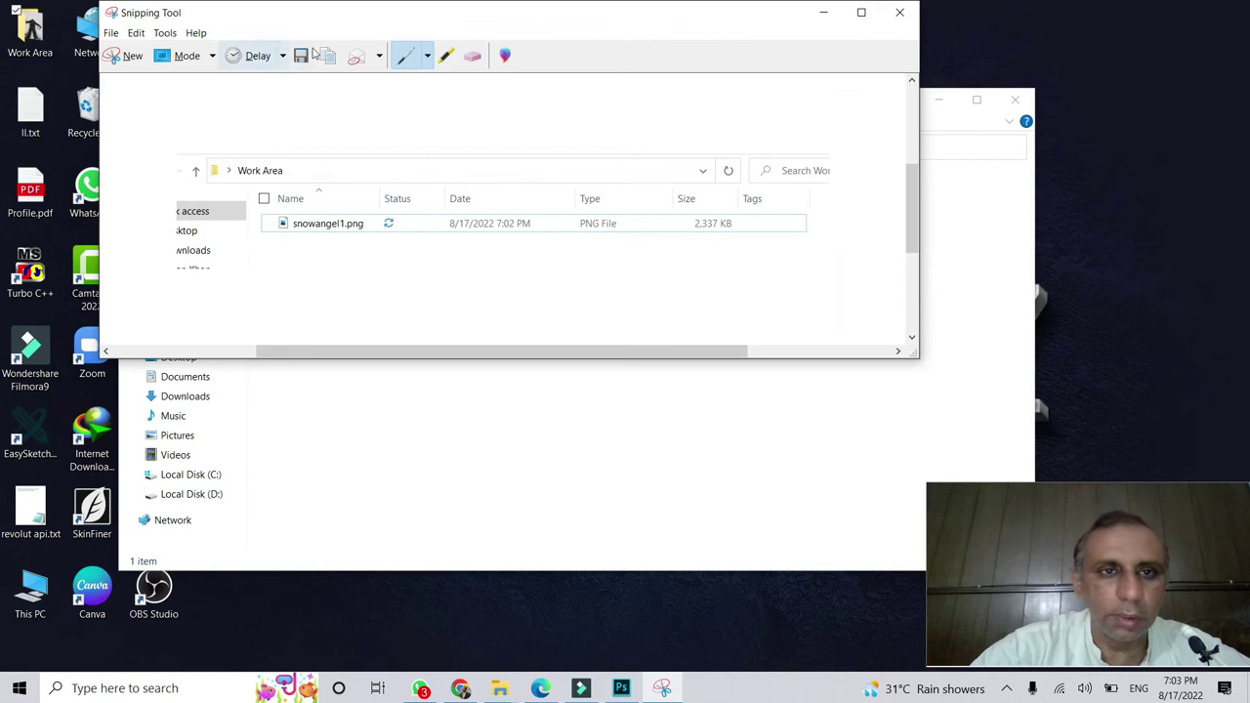
- Save the snip as Evd1 in Desktop > Work Area
{"action": "left_click", "coordinate": [302, 56]}
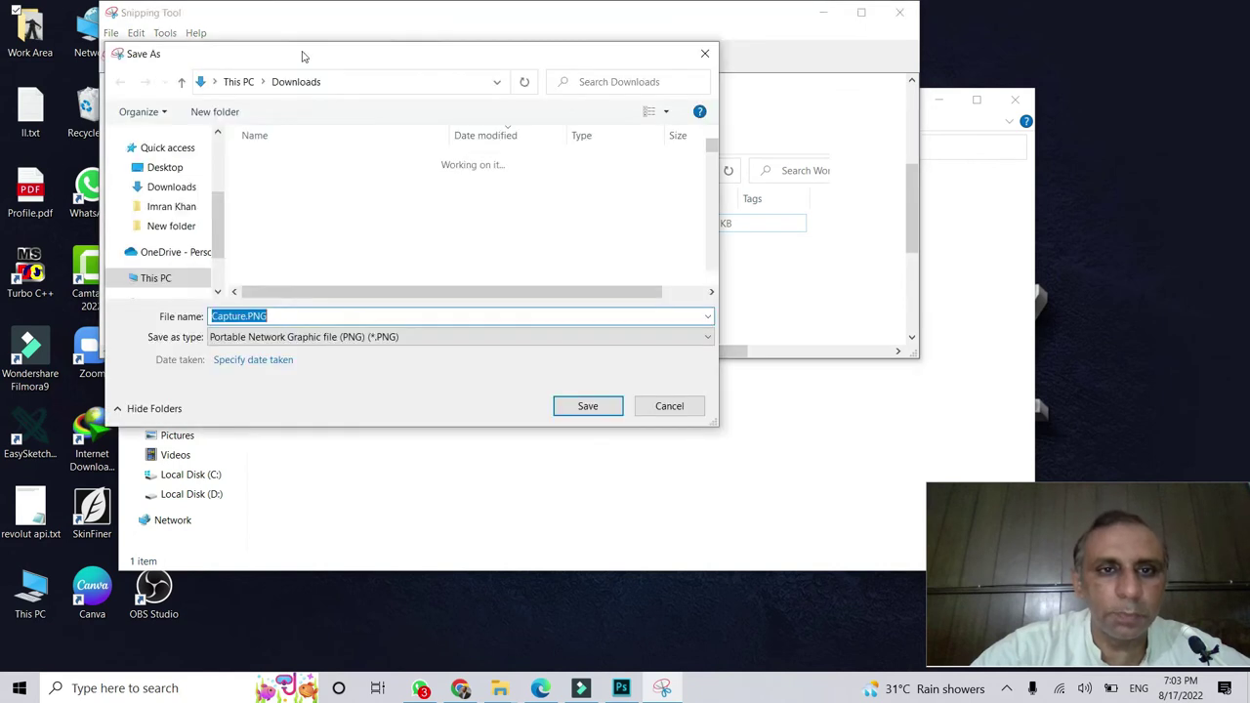
{"action": "left_click", "coordinate": [176, 183]}
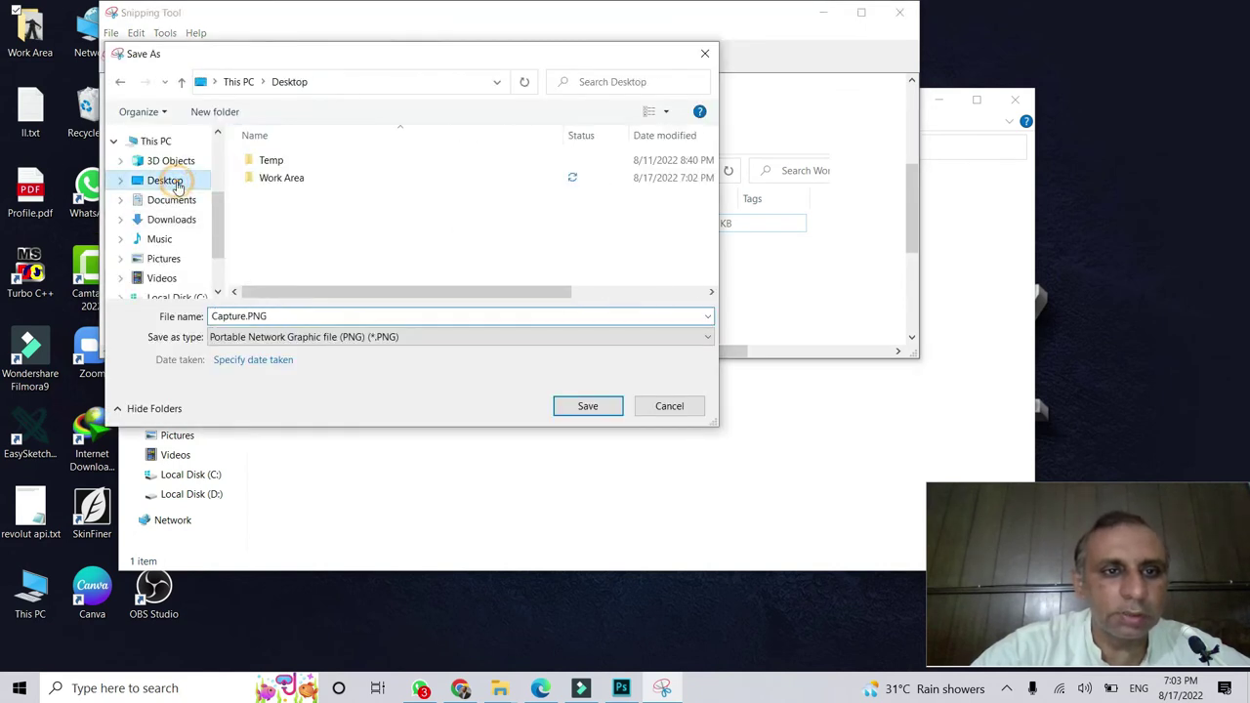
{"action": "double_click", "coordinate": [314, 178]}
{"action": "double_click", "coordinate": [313, 318]}
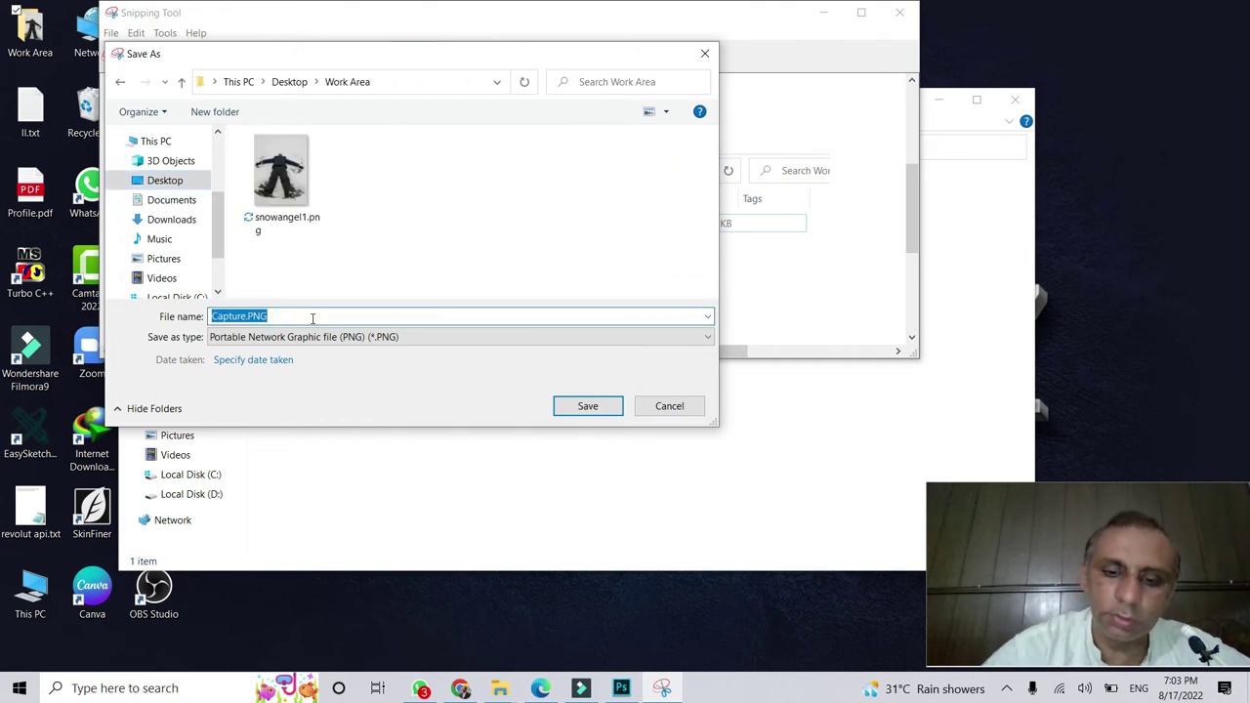
{"action": "type", "text": "Evd1"}
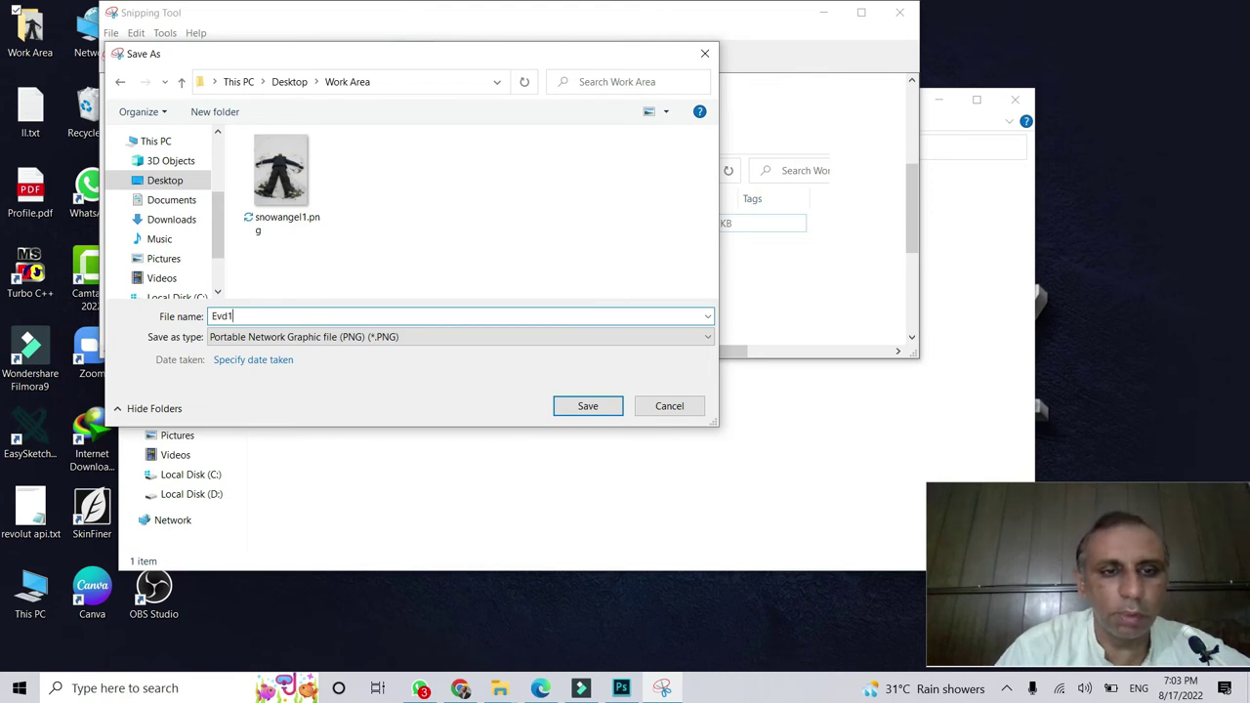
{"action": "key", "text": "Return"}
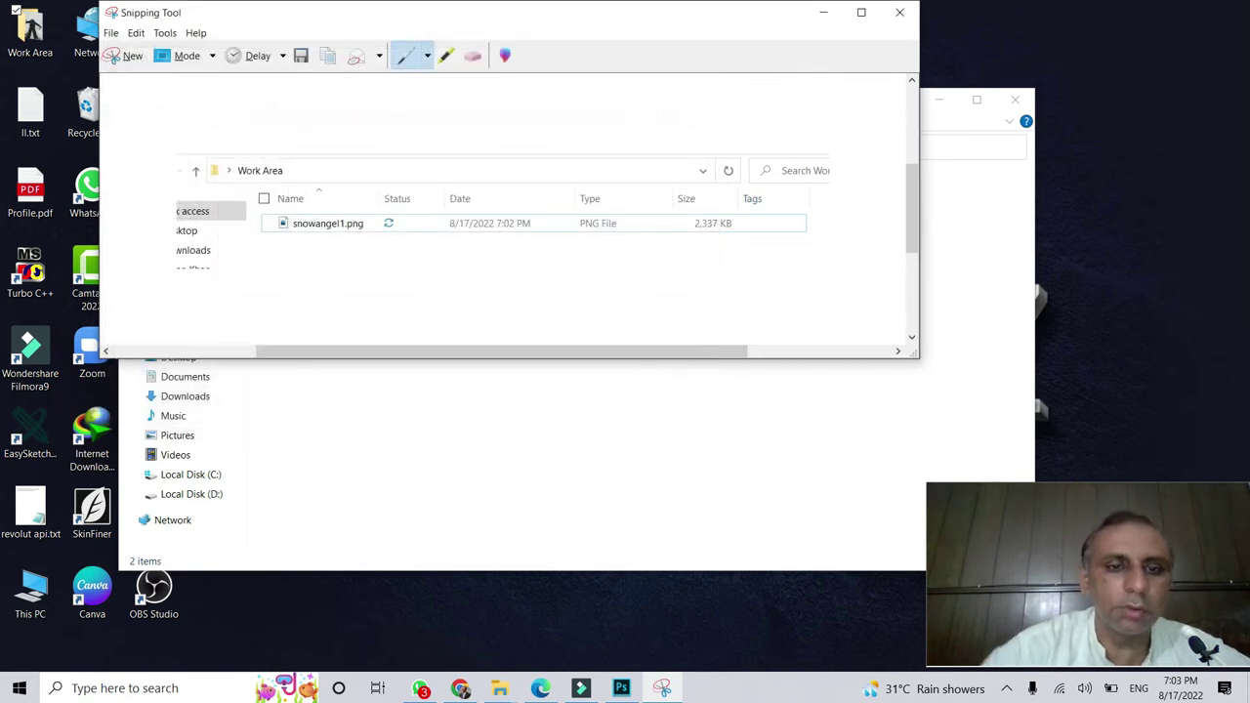
{"action": "left_click", "coordinate": [824, 12]}
- Preview Evd1.PNG to verify the capture, then bring the textbook PDF back in Edge
{"action": "left_click", "coordinate": [333, 200]}
{"action": "double_click", "coordinate": [331, 199]}
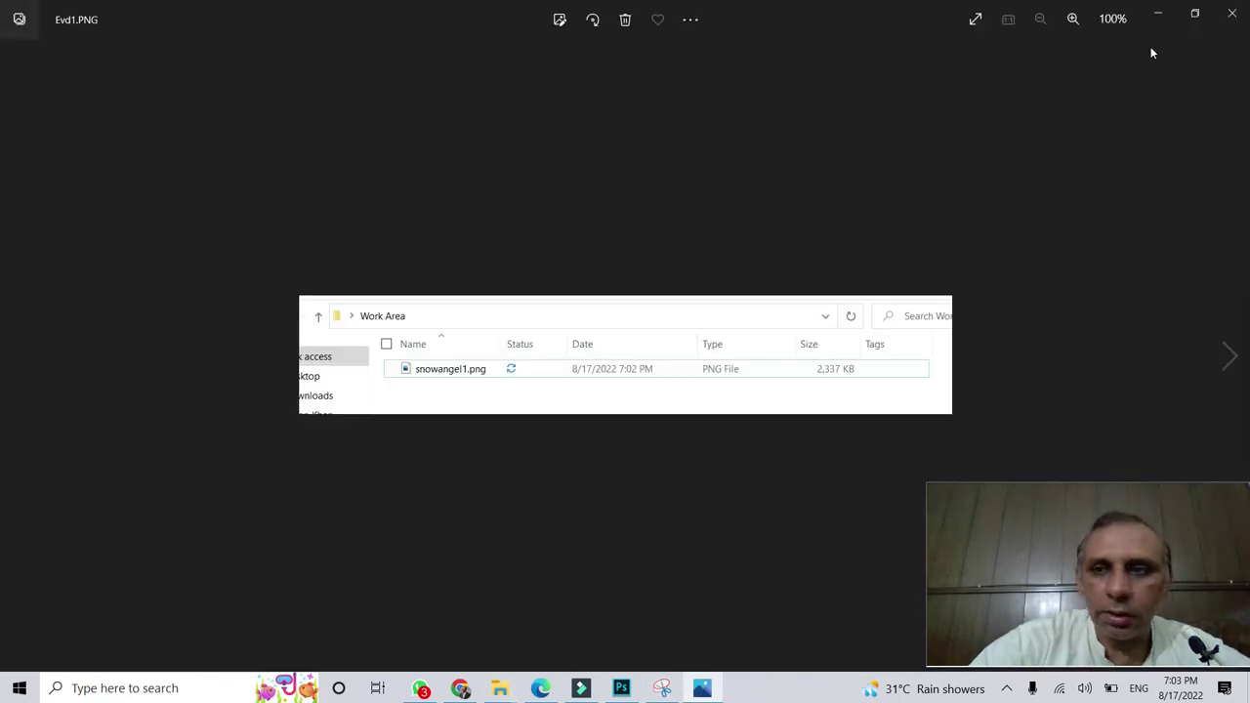
{"action": "left_click", "coordinate": [1233, 11]}
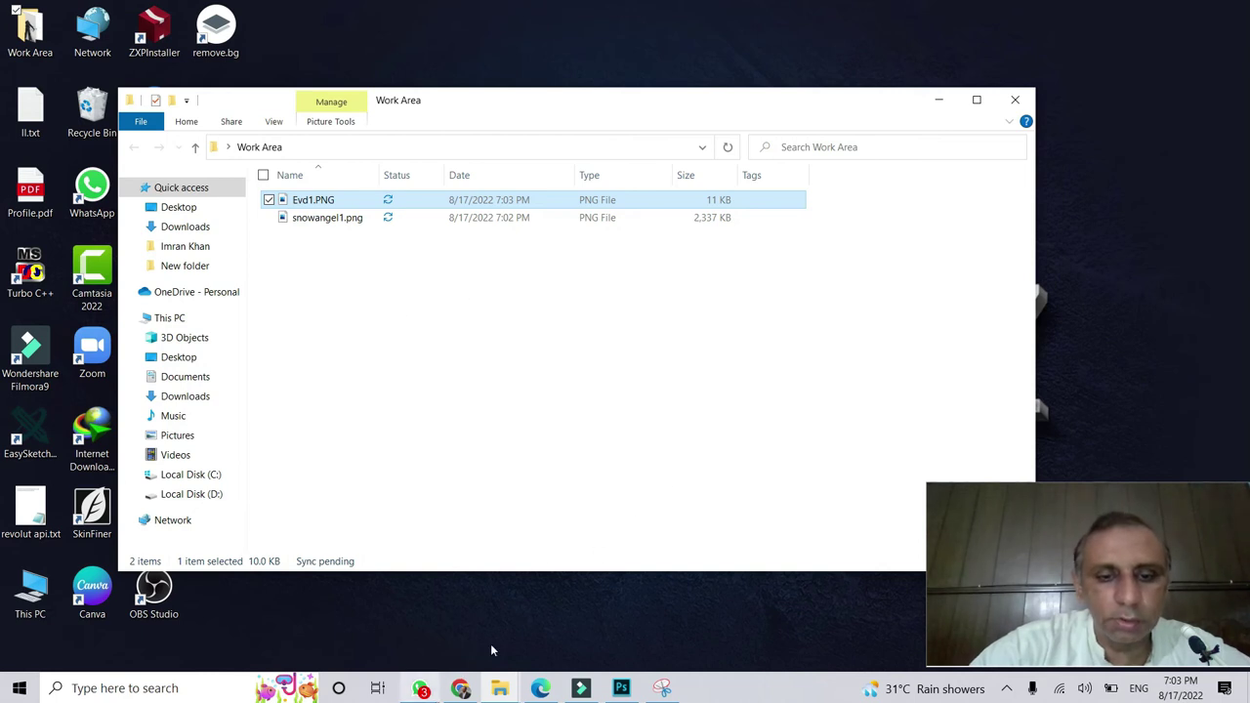
{"action": "left_click", "coordinate": [542, 688]}
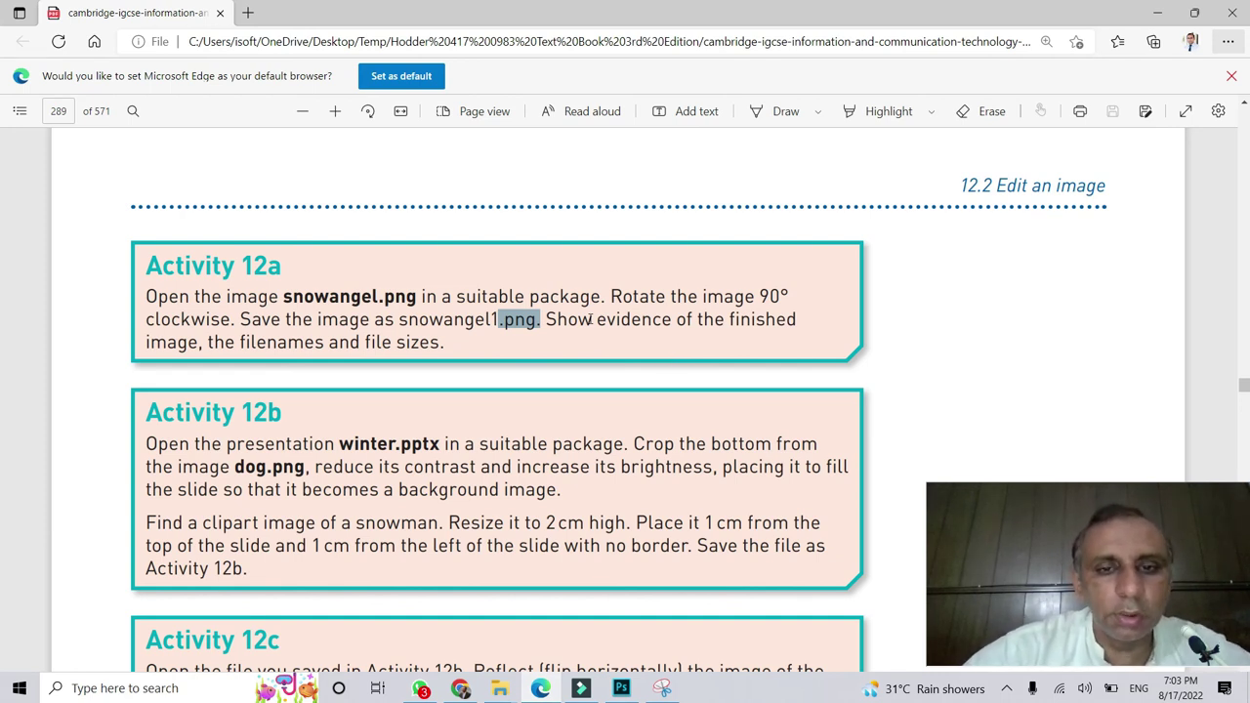
- Select and deselect the Activity 12a text, then scroll down to Activities 12b–12d
{"action": "scroll", "coordinate": [590, 319], "scroll_direction": "up", "scroll_amount": 3}
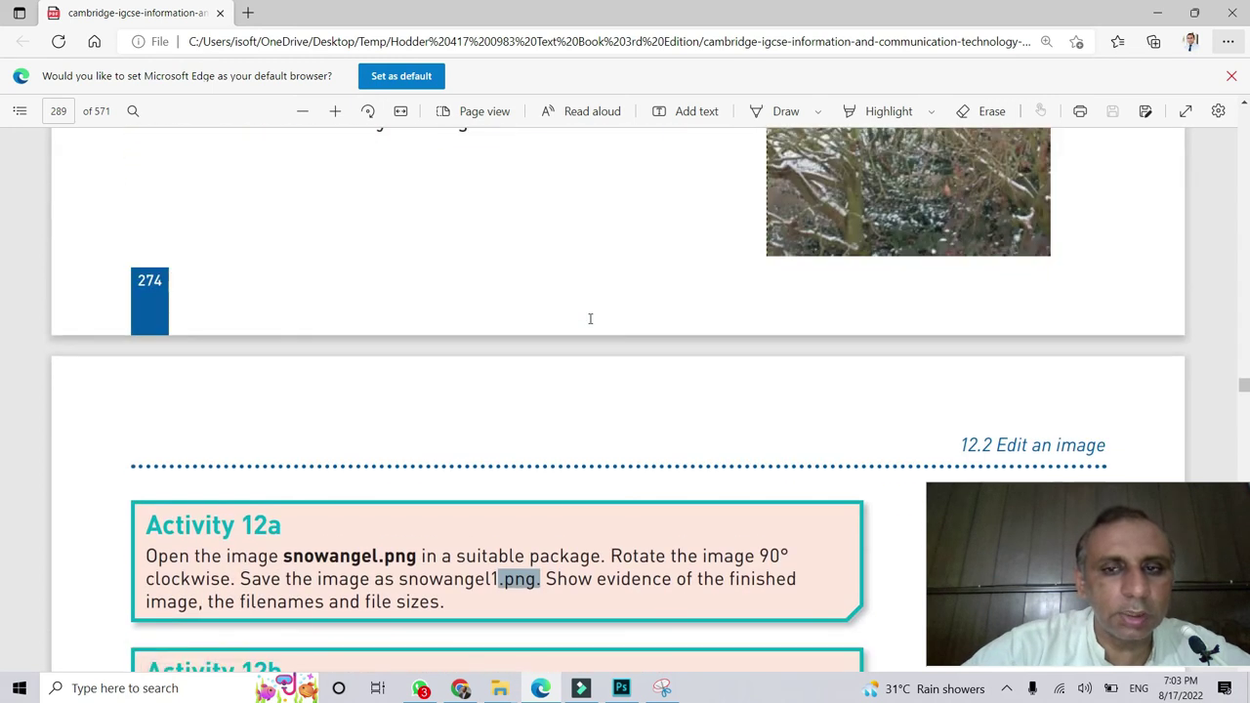
{"action": "scroll", "coordinate": [590, 319], "scroll_direction": "down", "scroll_amount": 3}
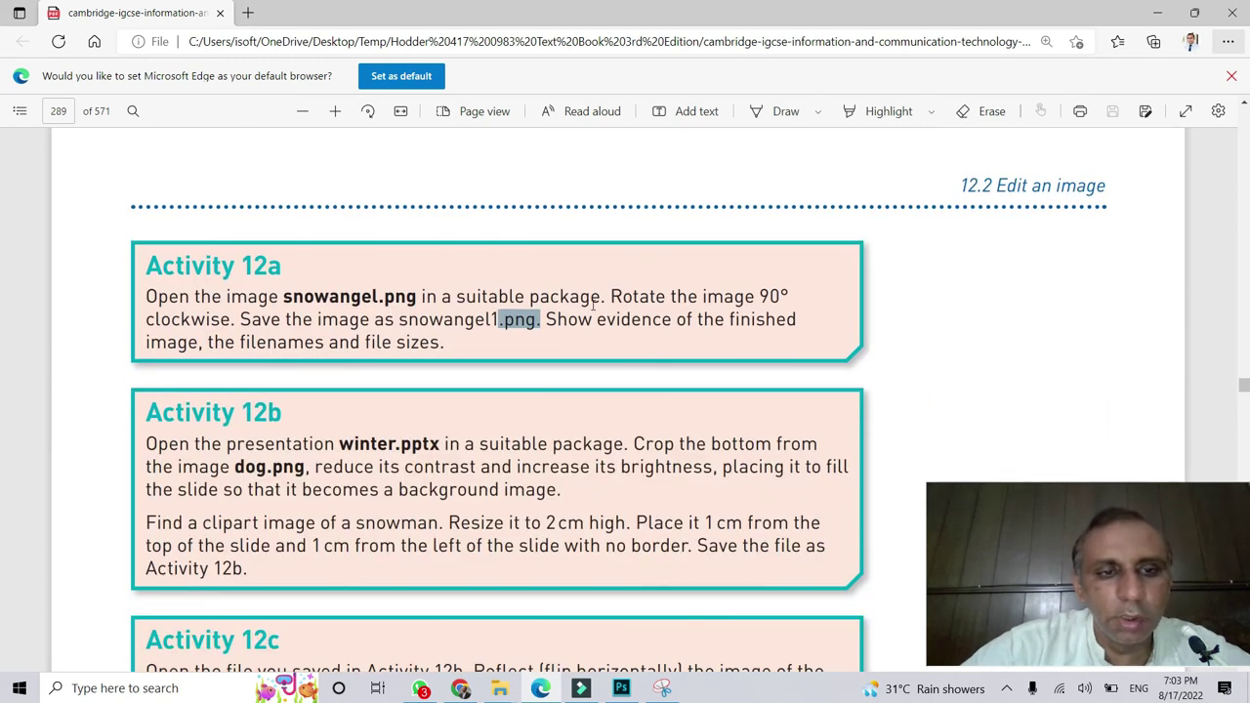
{"action": "left_click_drag", "start_coordinate": [449, 344], "coordinate": [287, 274]}
{"action": "left_click", "coordinate": [148, 266]}
{"action": "left_click", "coordinate": [317, 311]}
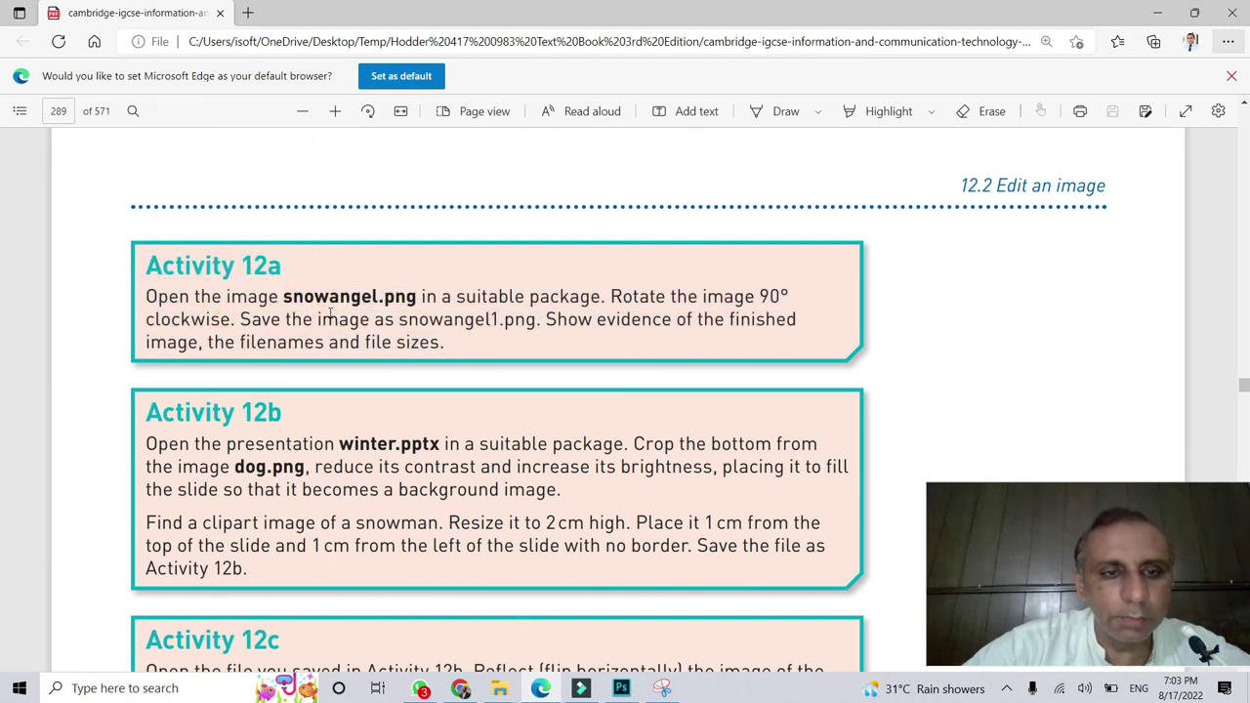
{"action": "scroll", "coordinate": [329, 312], "scroll_direction": "down", "scroll_amount": 3}
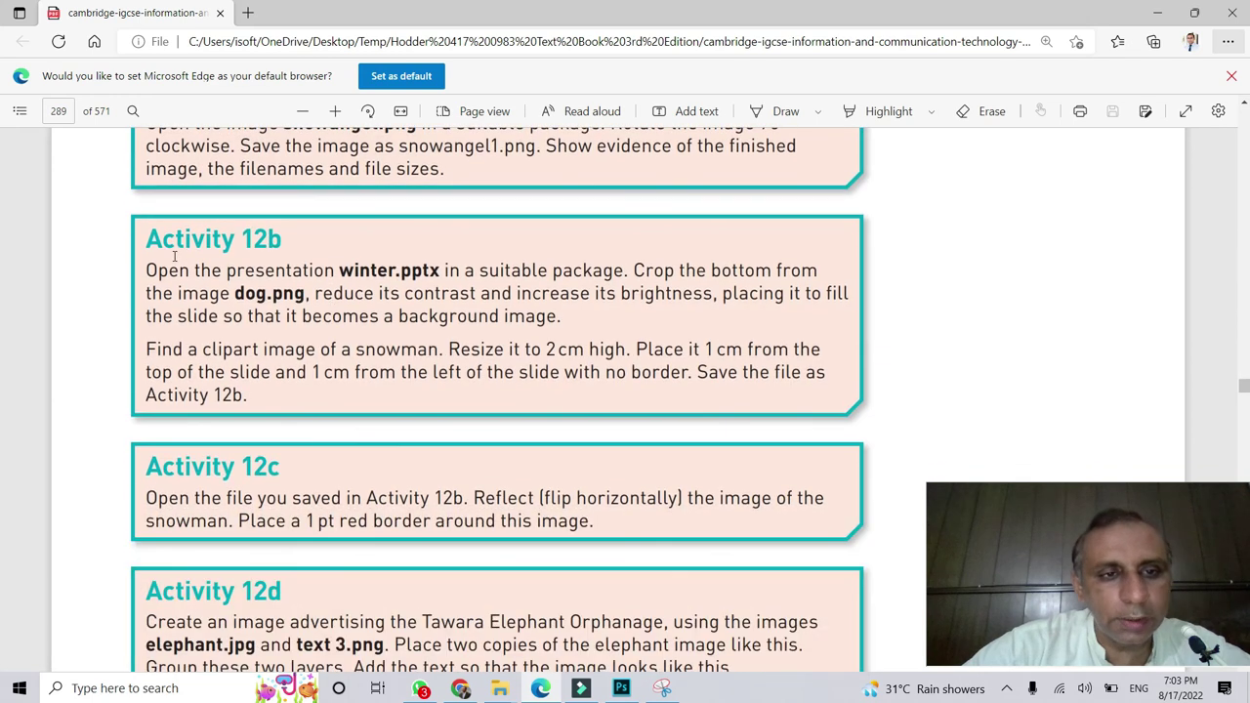